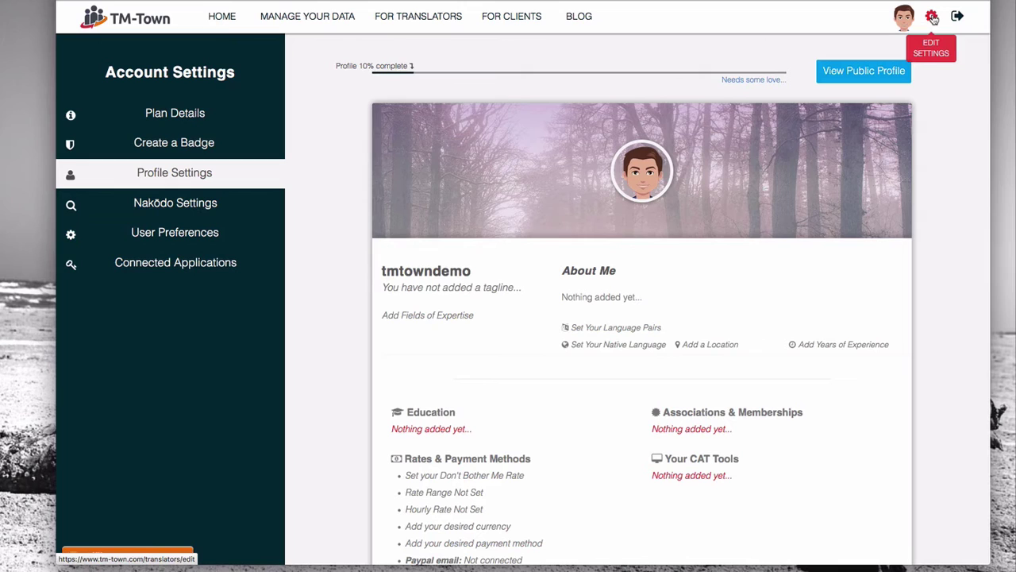
Step: Choose the avatar JPEG file as the new profile photo
mouse_move(631, 182)
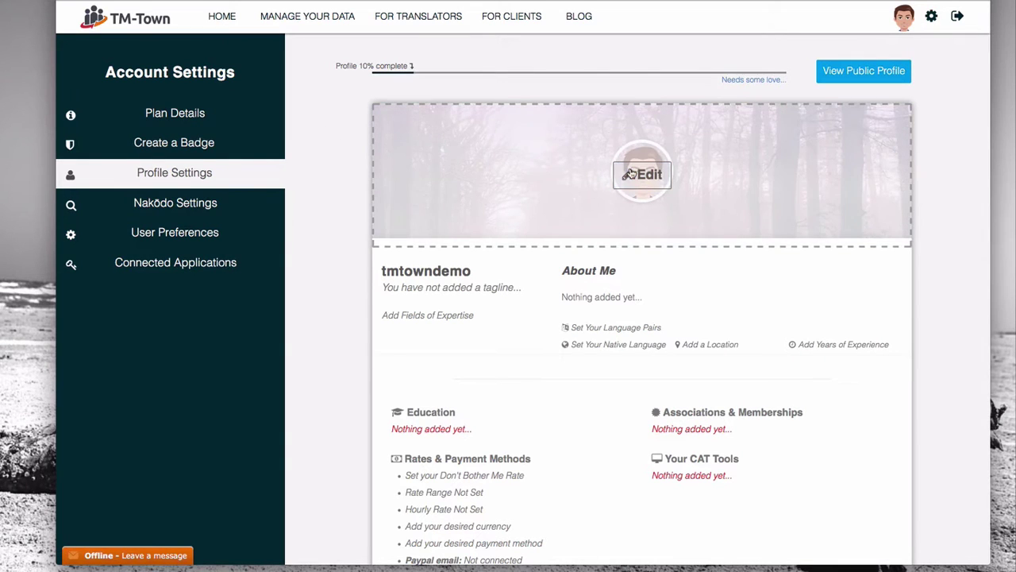
left_click(642, 174)
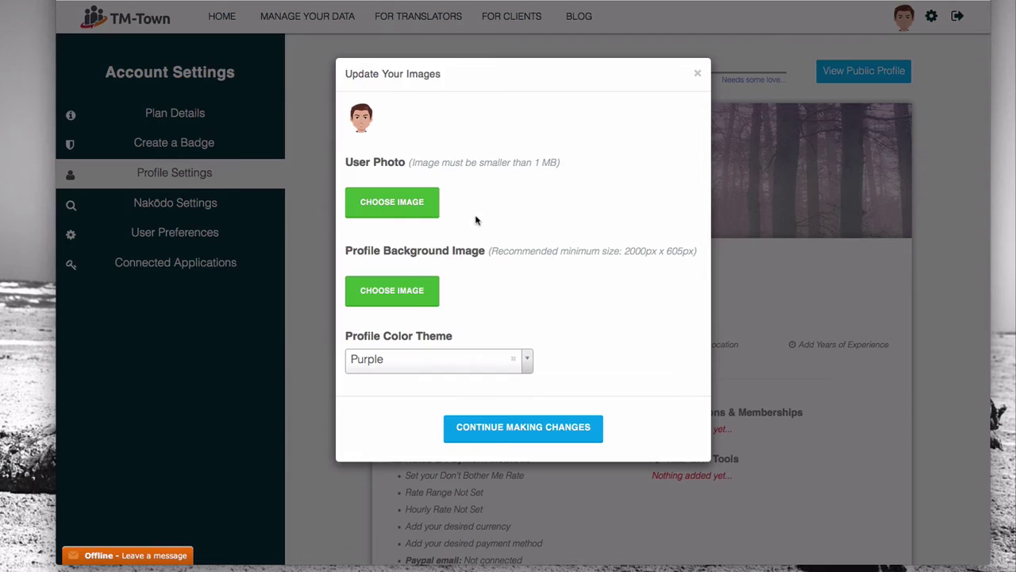
left_click(424, 207)
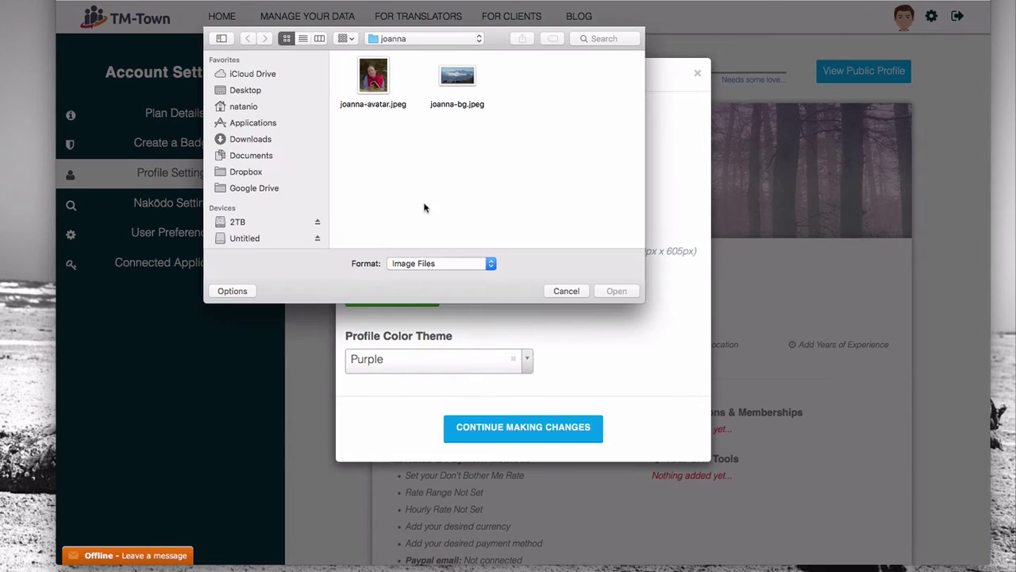
left_click(382, 82)
left_click(616, 291)
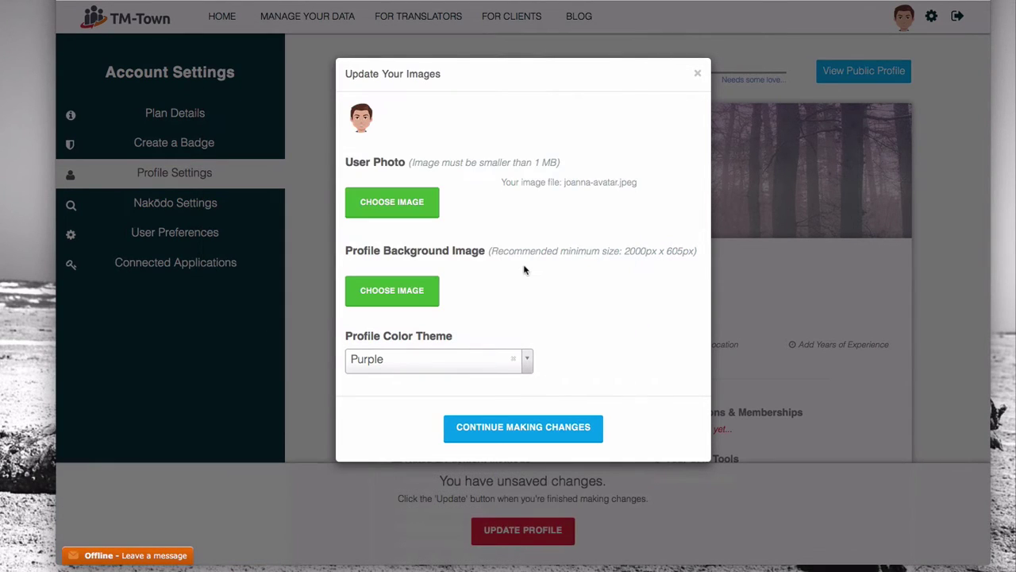
Step: Set the background JPEG as the profile background and switch the colour theme to Blue
left_click(392, 289)
double_click(465, 86)
left_click(413, 373)
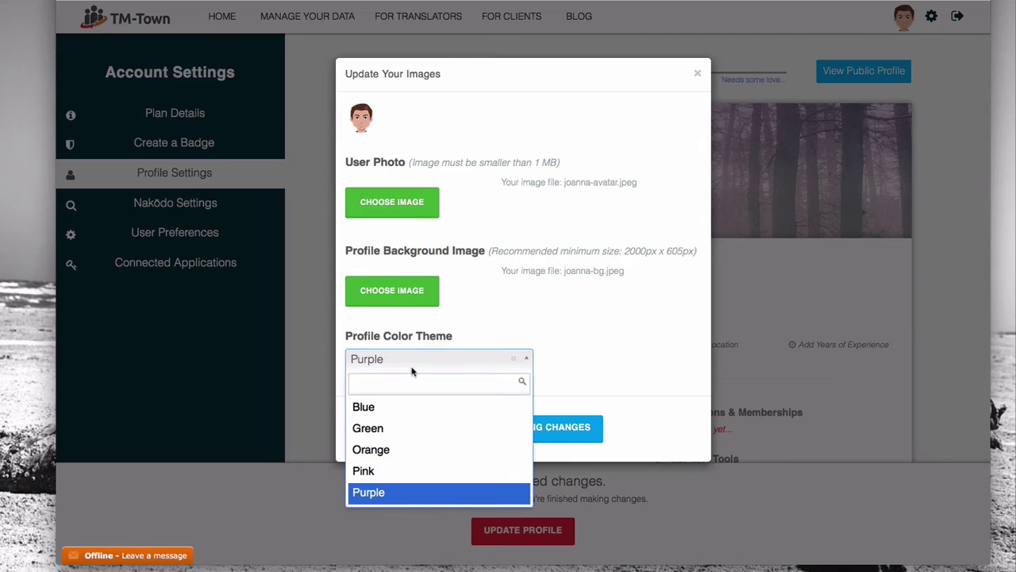
left_click(384, 407)
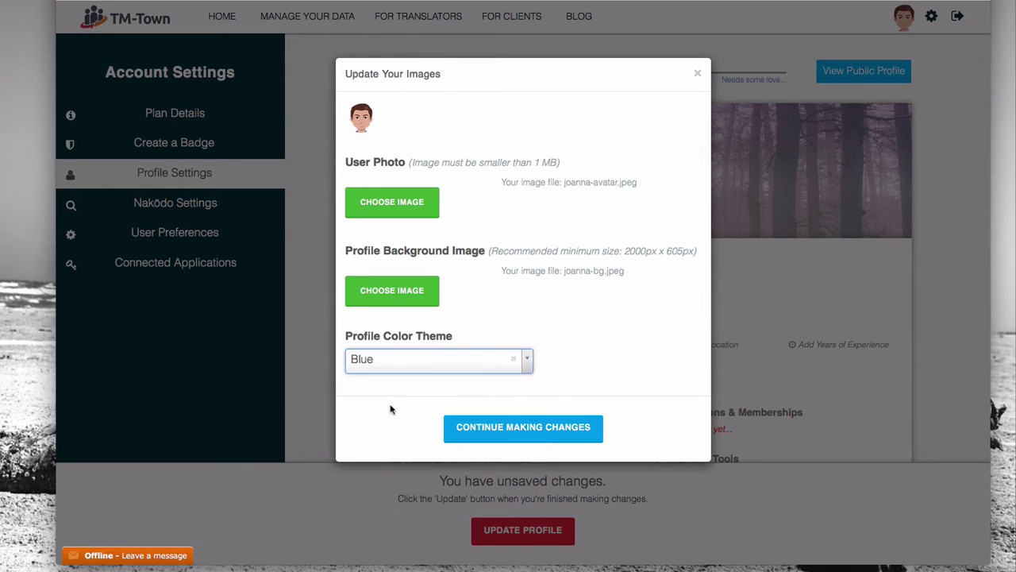
Step: Save the new images, then shrink and shift the crop box around the face and crop
left_click(484, 433)
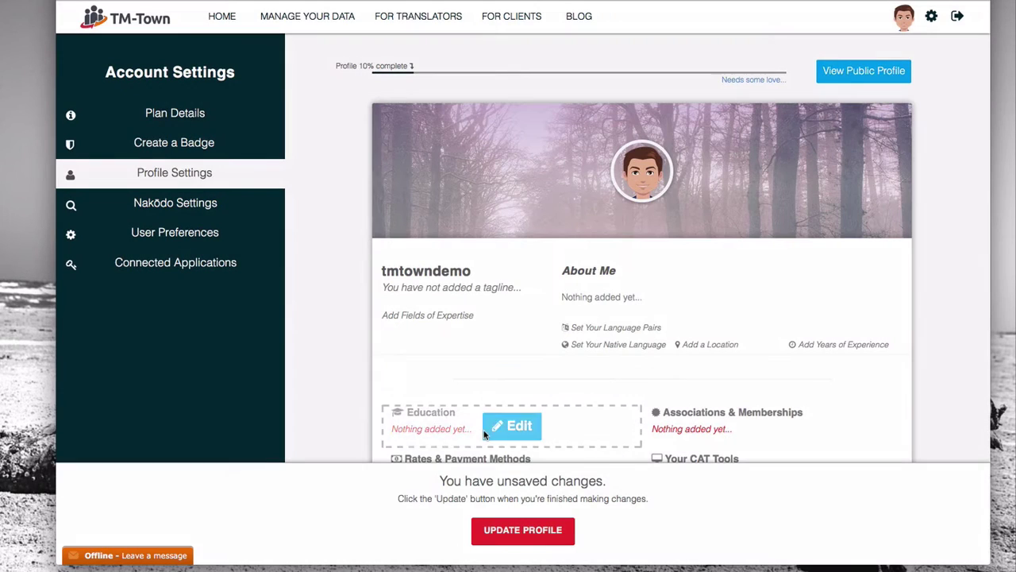
left_click(522, 532)
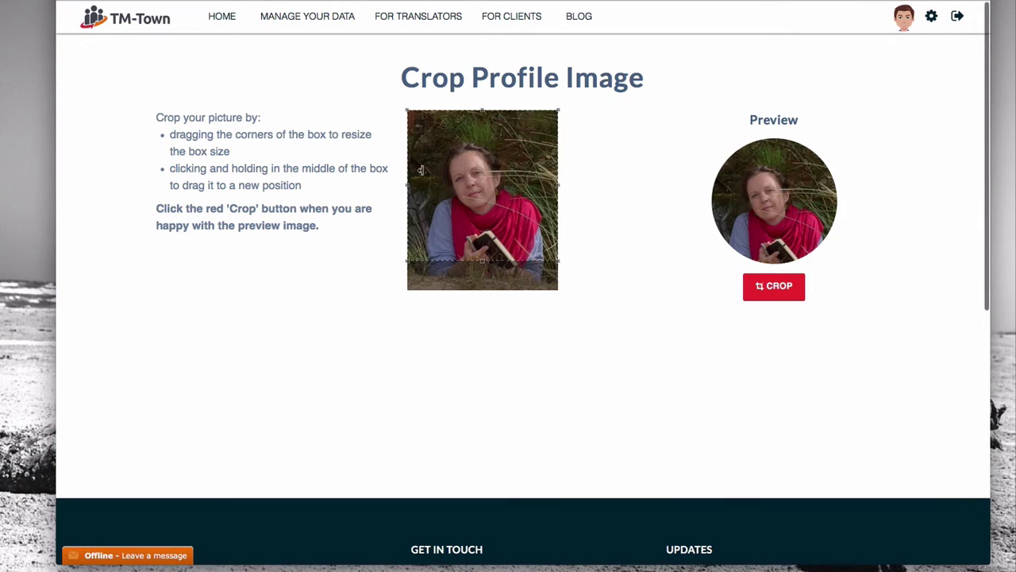
left_click_drag(559, 108, 537, 131)
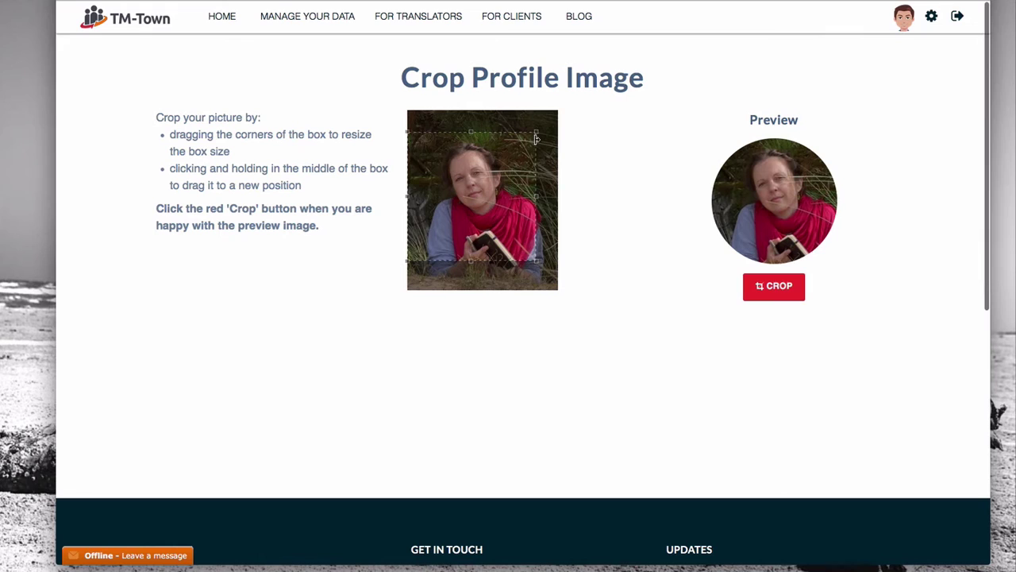
left_click_drag(479, 211, 492, 214)
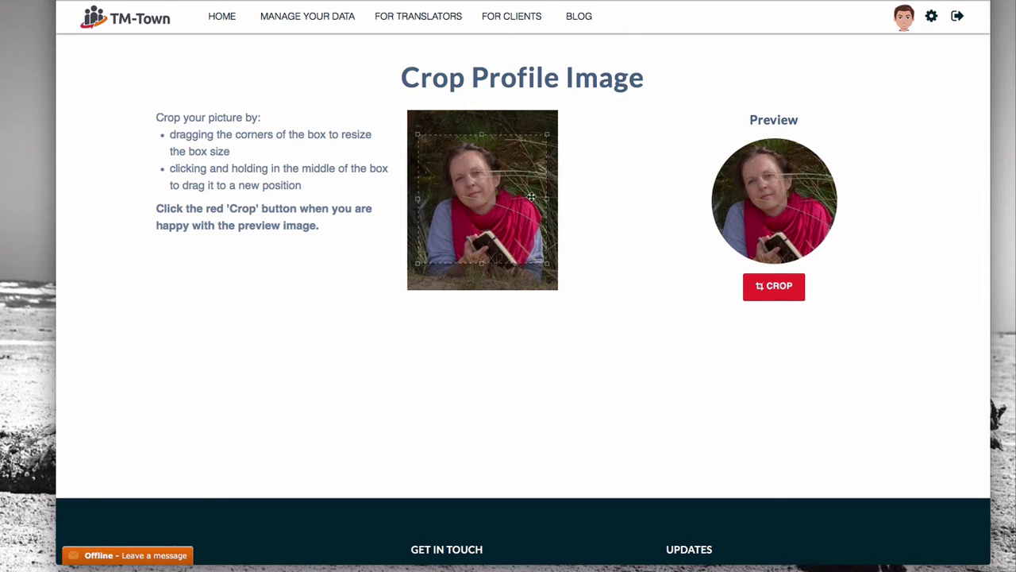
left_click(760, 290)
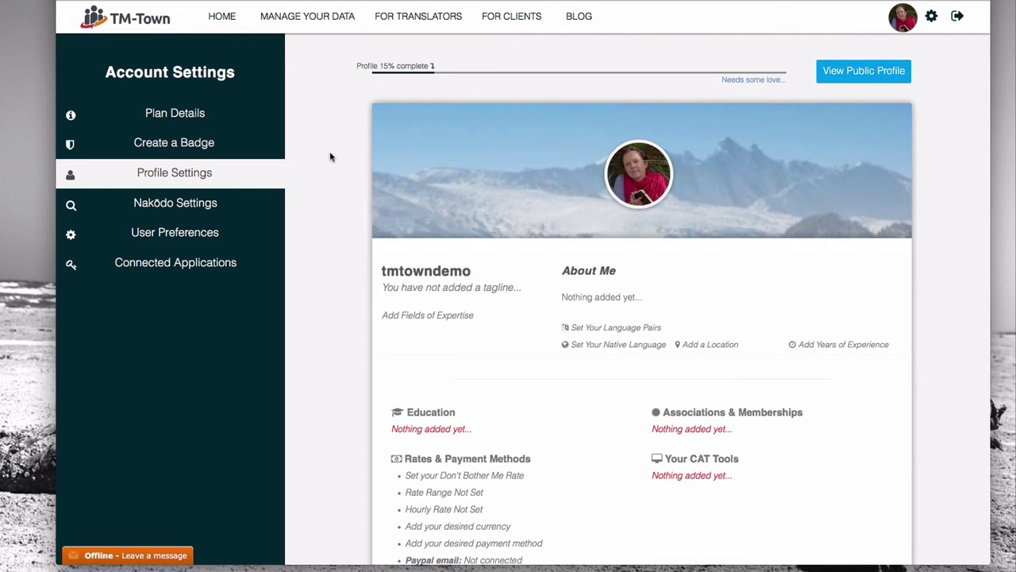
Step: Open Update General Info and enter the translator's full name, moving on to Preferred Name
scroll(331, 156, "down", 3)
left_click(639, 204)
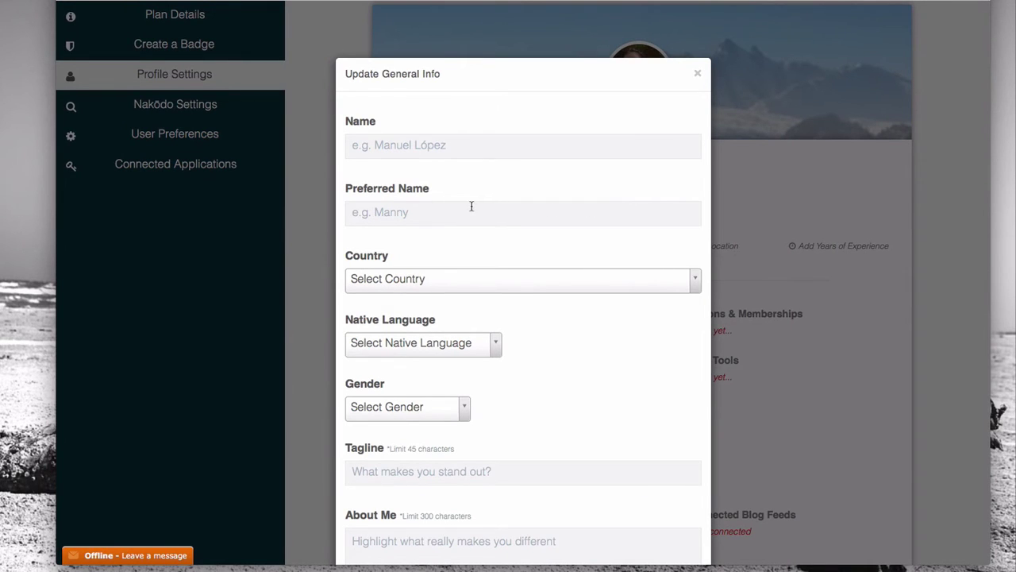
left_click(431, 146)
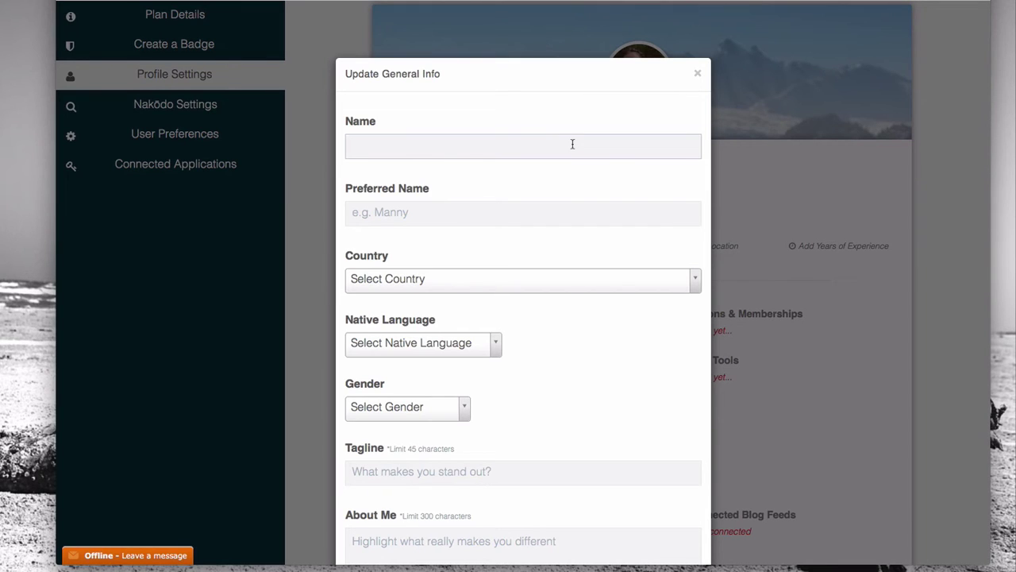
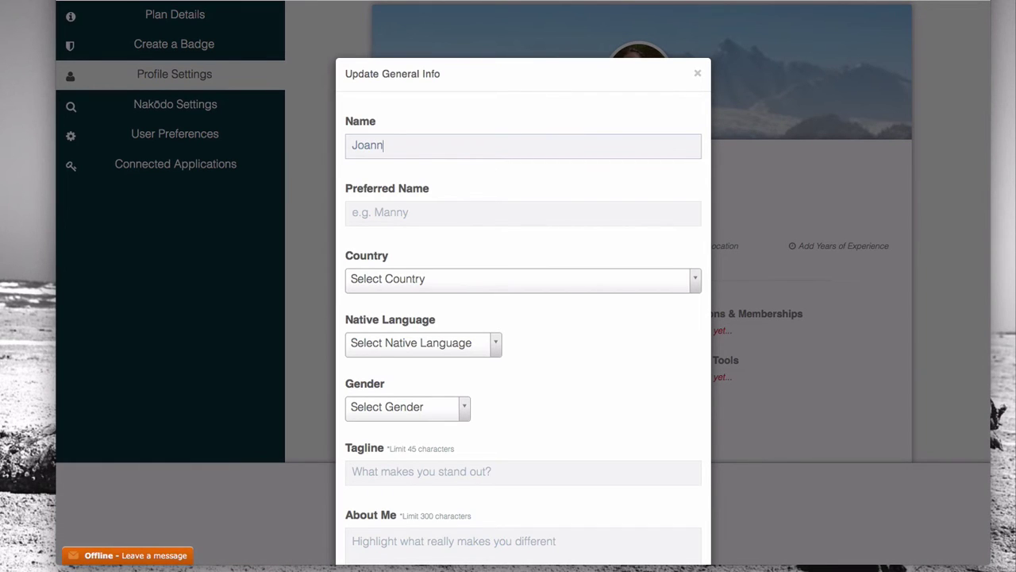
left_click(435, 212)
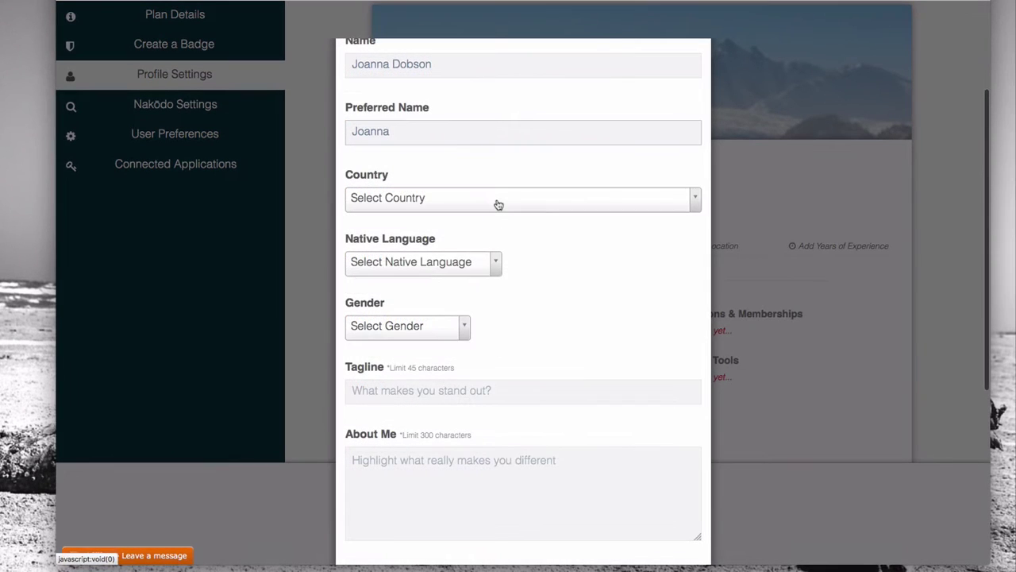
left_click(498, 205)
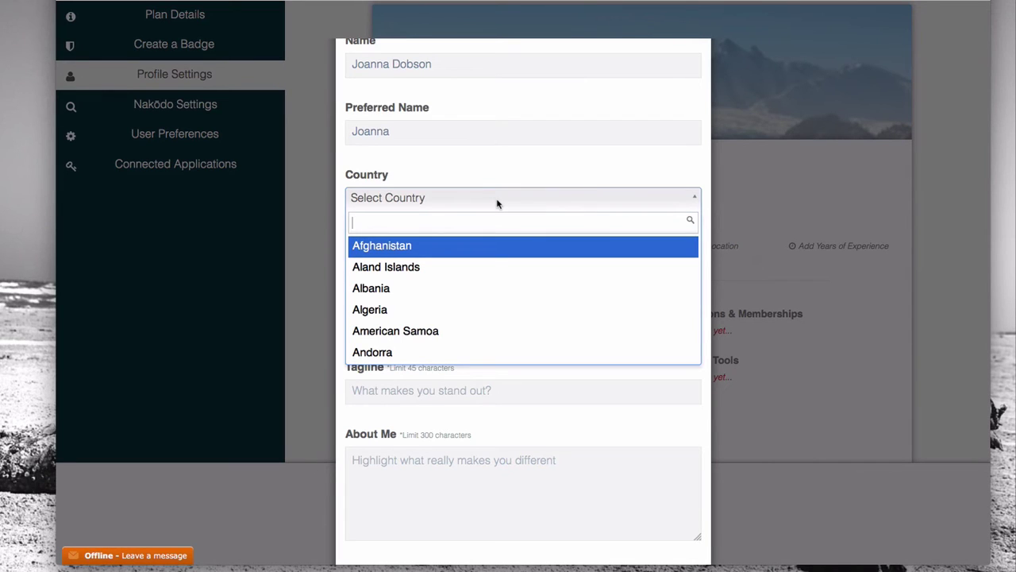
type("Un")
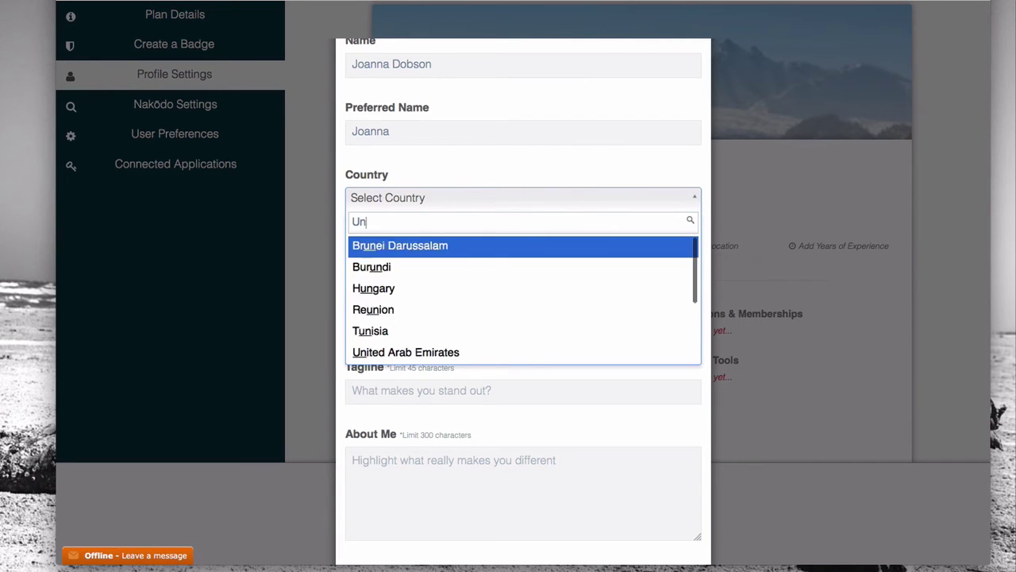
type("ite")
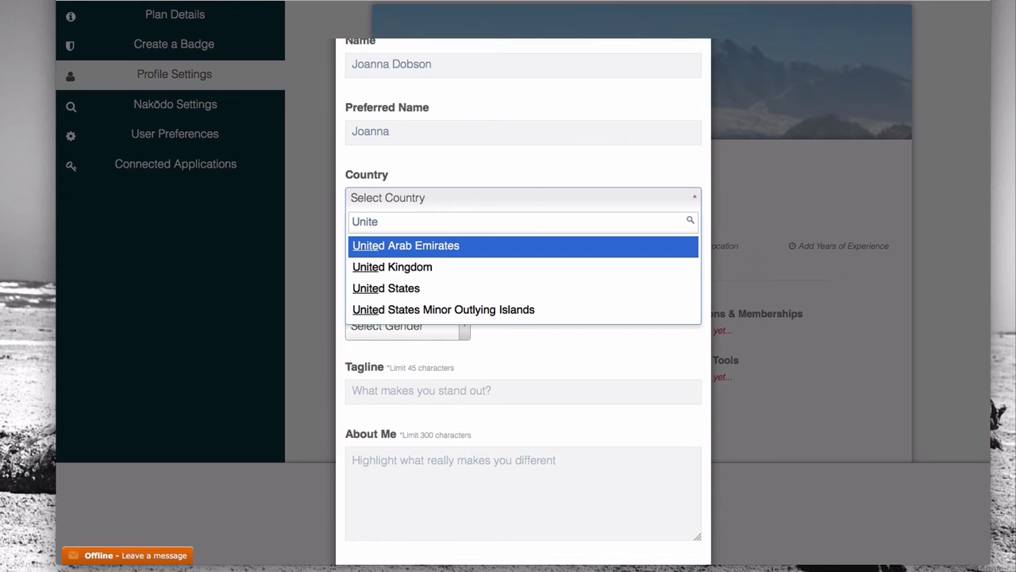
left_click(421, 268)
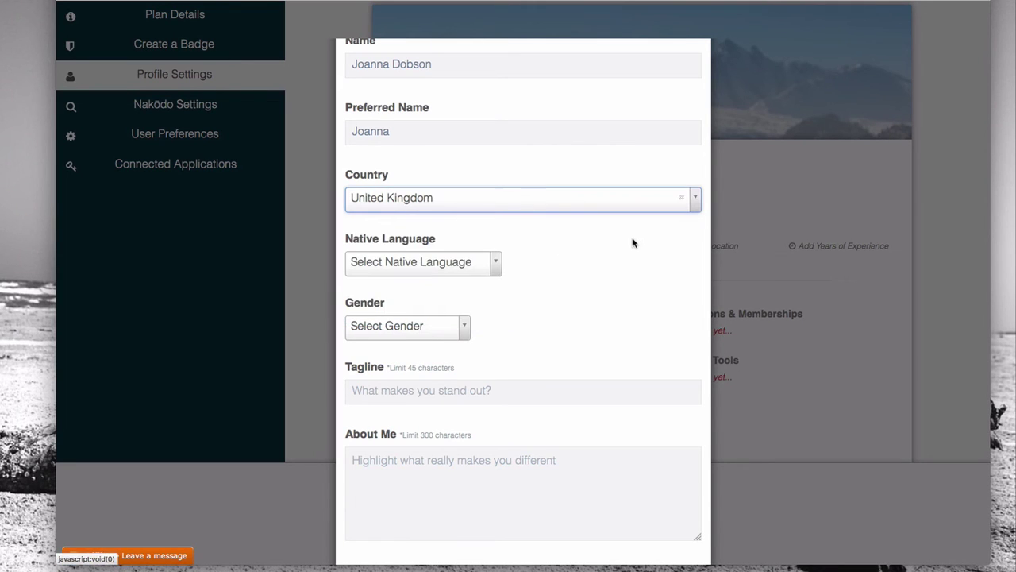
left_click(458, 266)
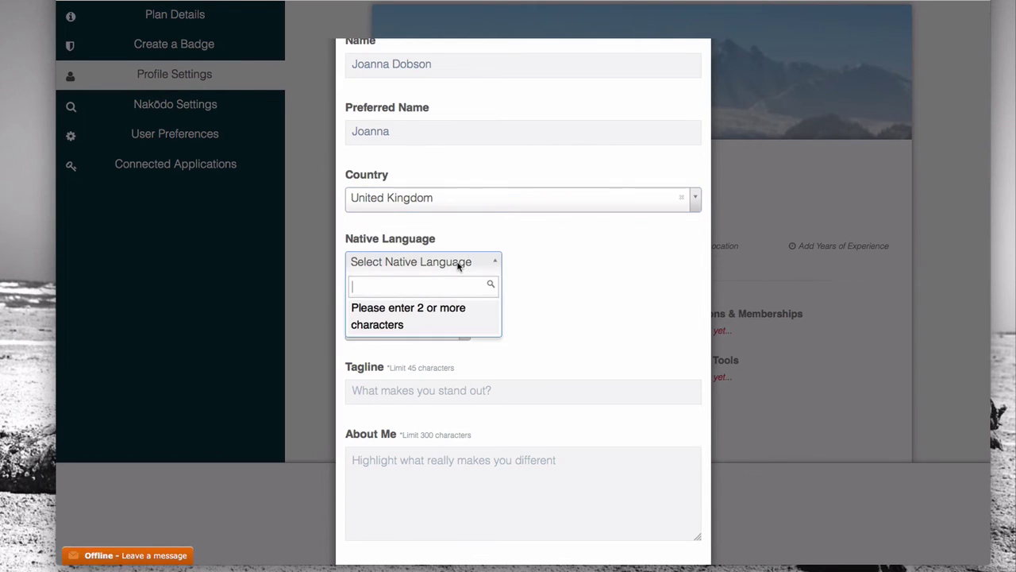
type("En")
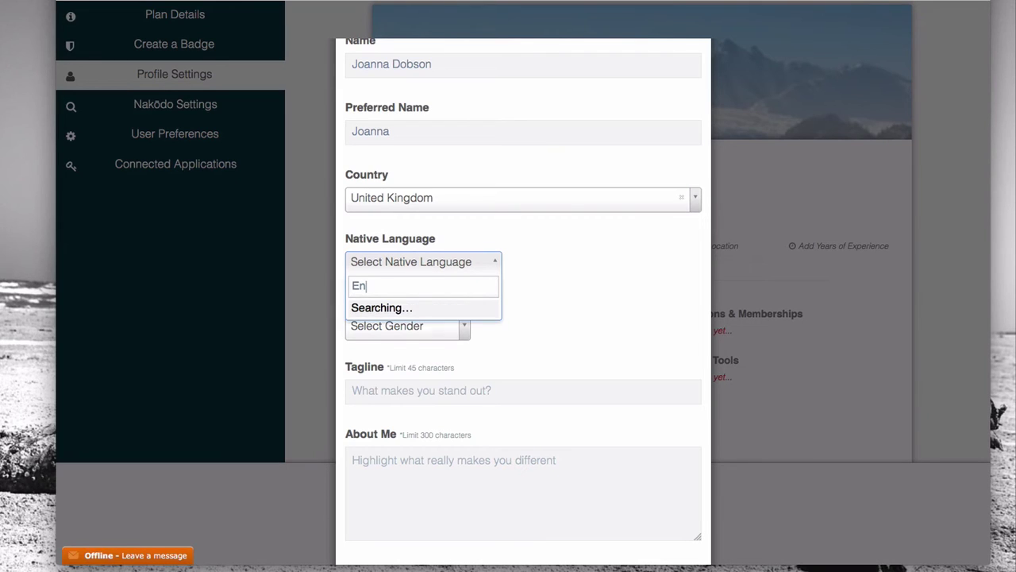
type("glish")
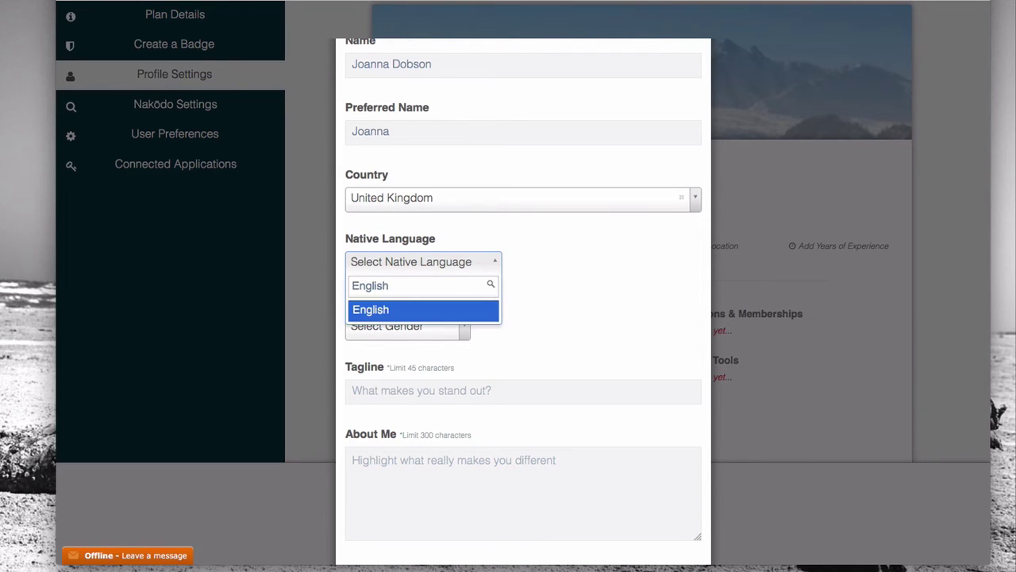
key("Return")
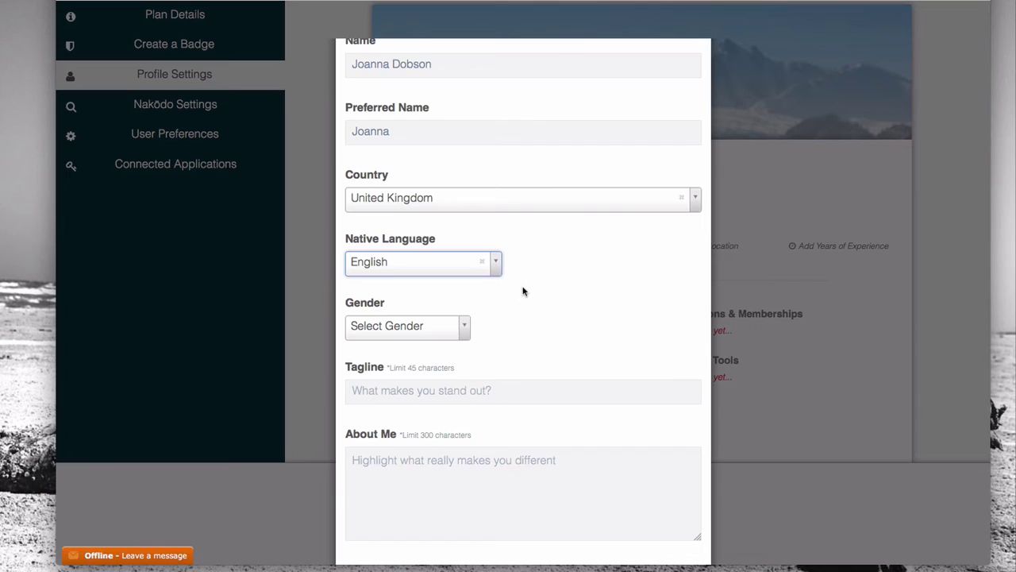
scroll(524, 291, "down", 2)
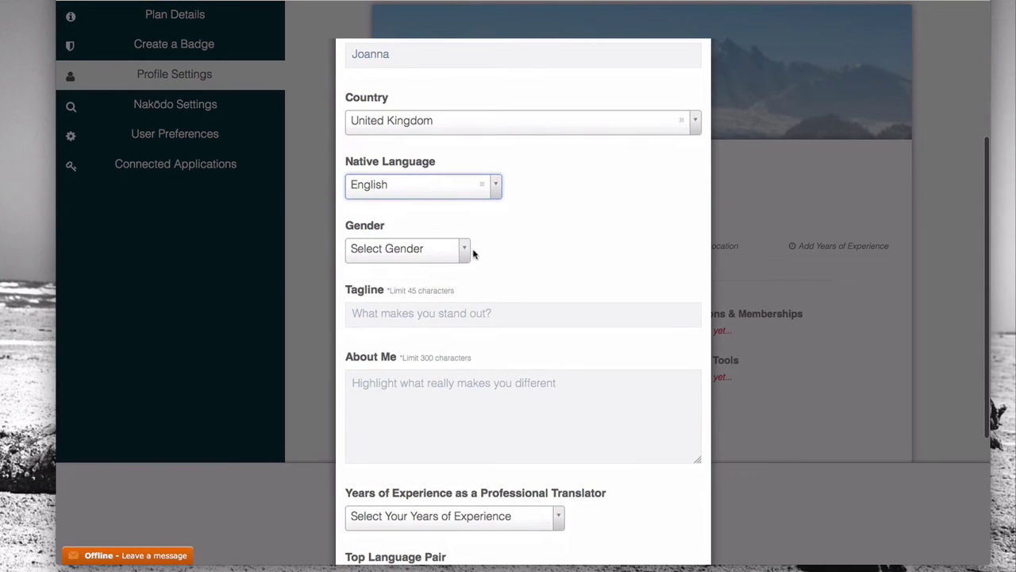
left_click(464, 250)
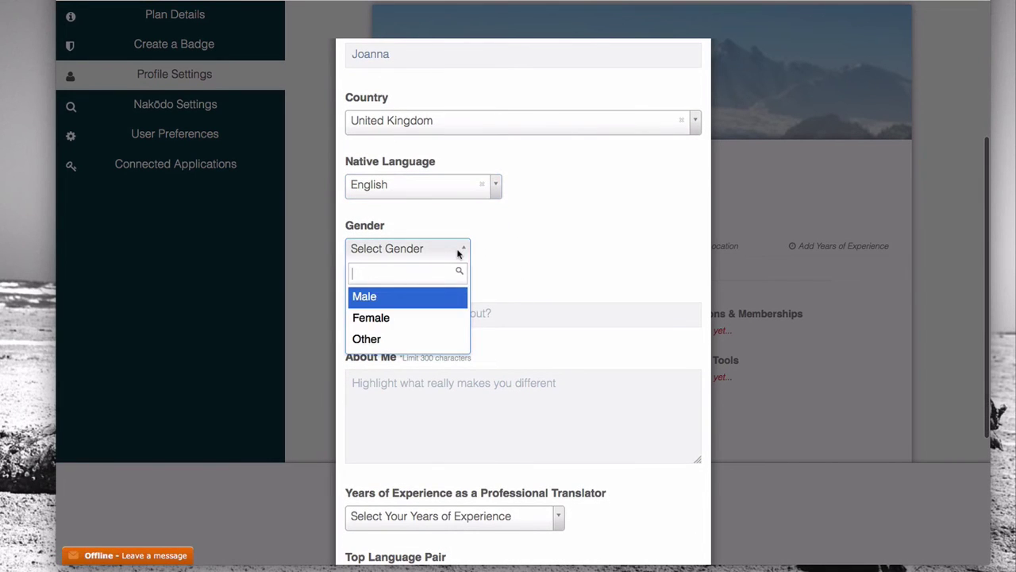
left_click(389, 319)
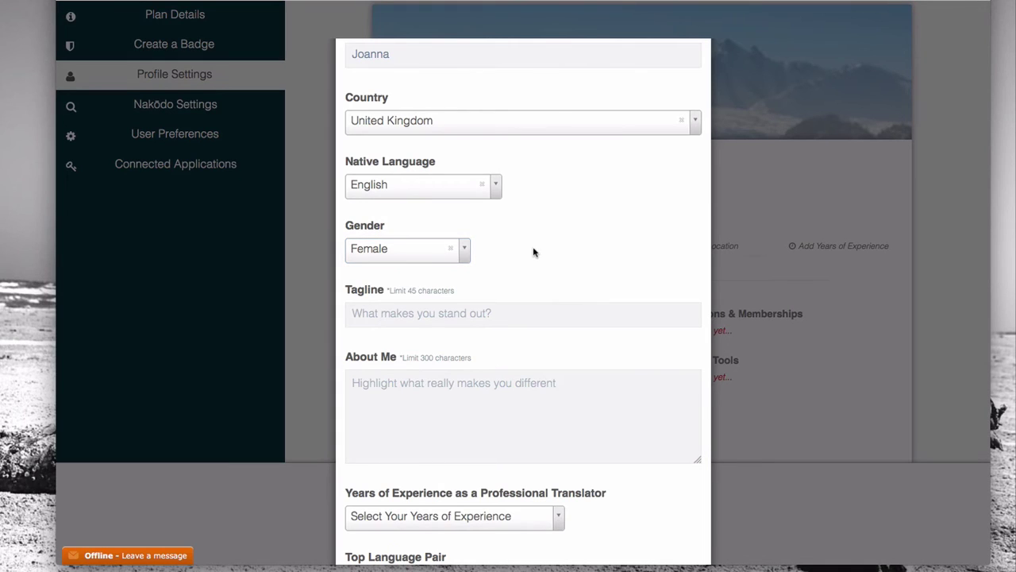
scroll(509, 240, "down", 2)
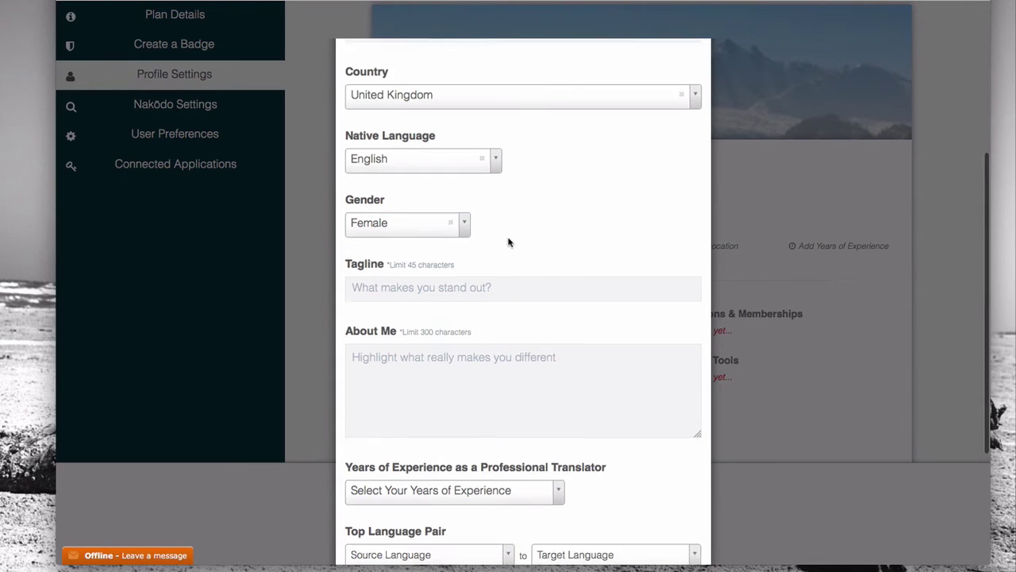
scroll(508, 237, "down", 1)
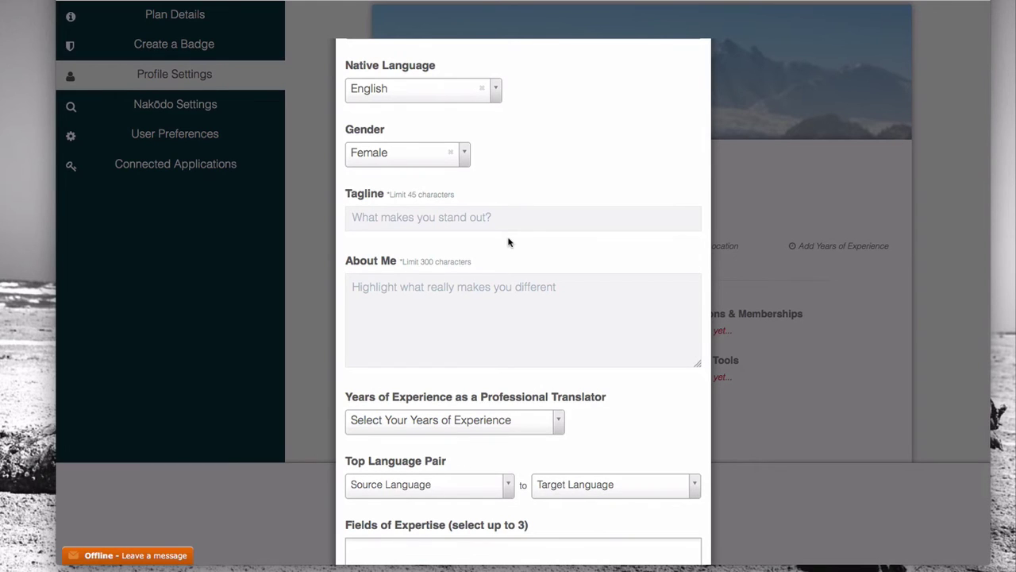
scroll(509, 242, "down", 1)
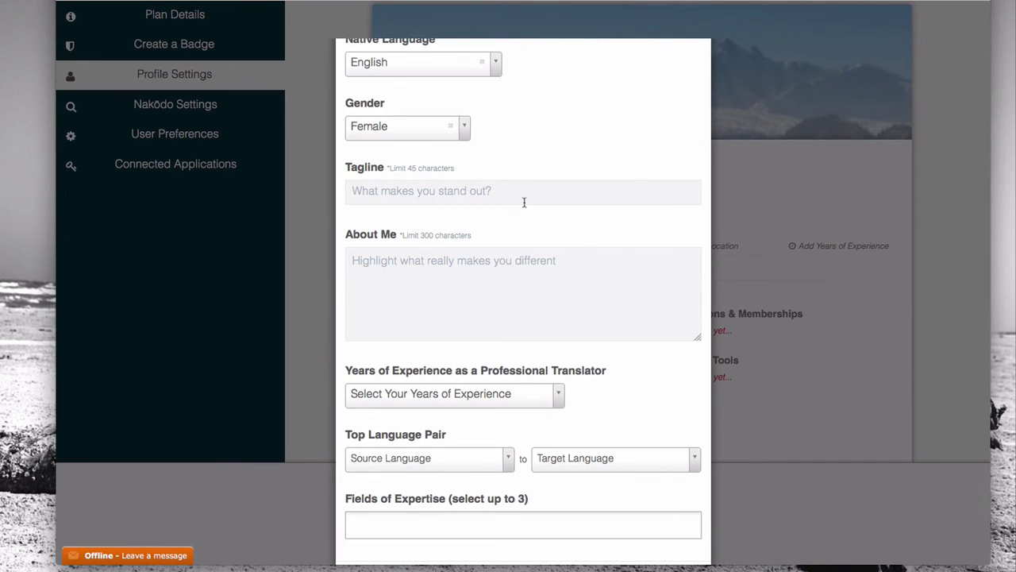
scroll(543, 241, "up", 1)
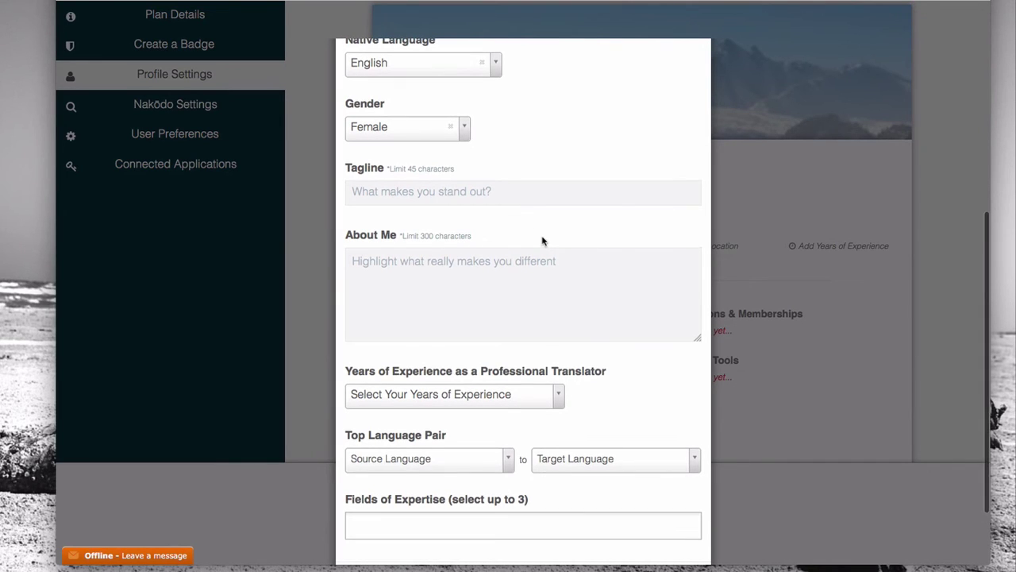
scroll(508, 190, "down", 2)
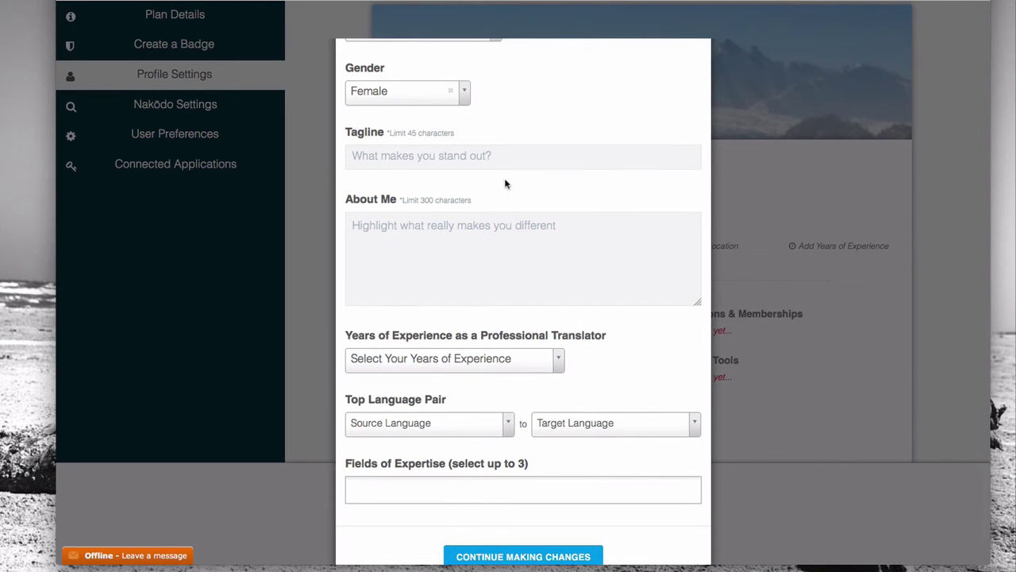
Step: Enter 'Pure connections vital words' in the Tagline field
scroll(505, 182, "down", 2)
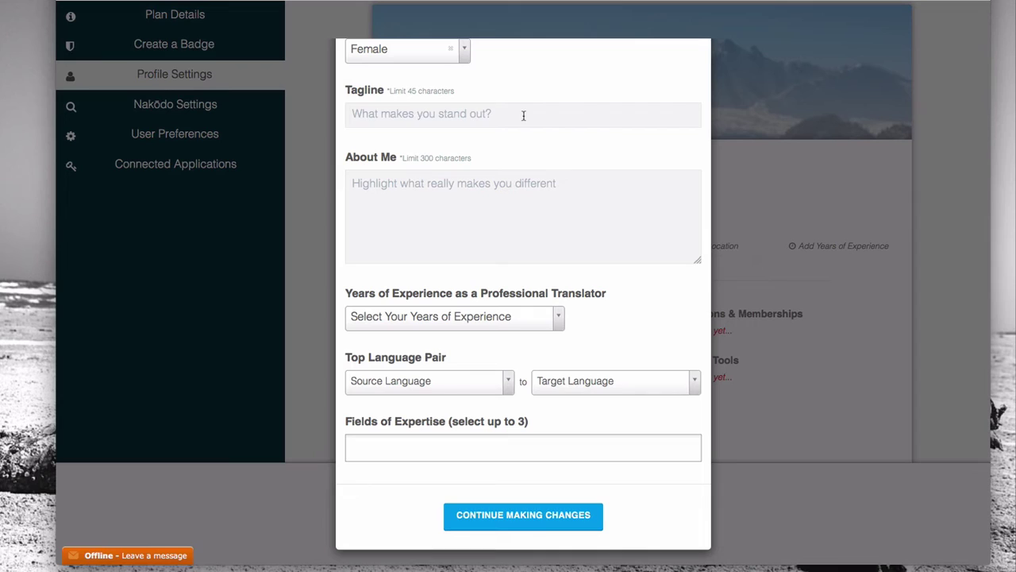
left_click(523, 115)
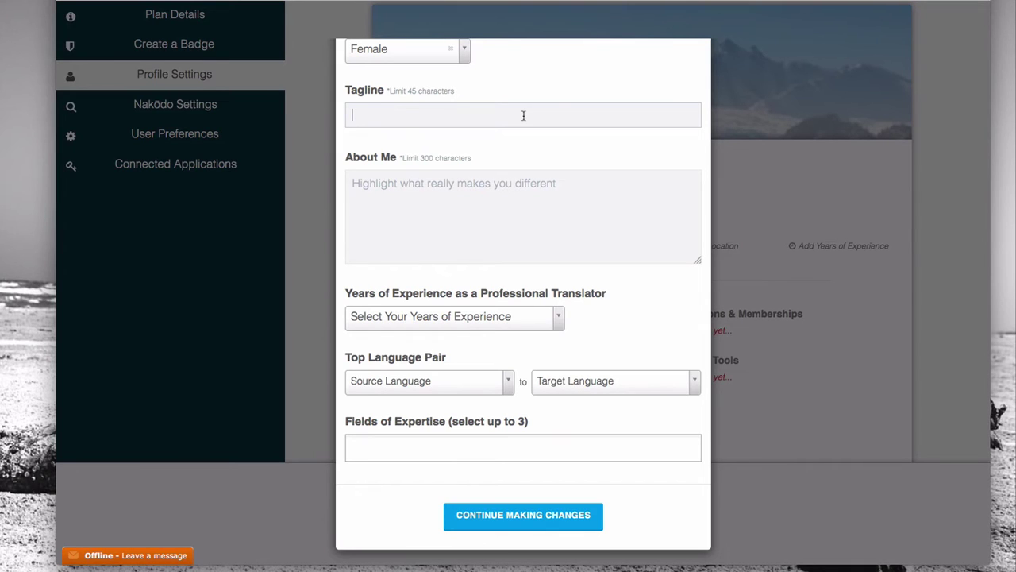
type("Pure connections vital words")
scroll(454, 199, "down", 1)
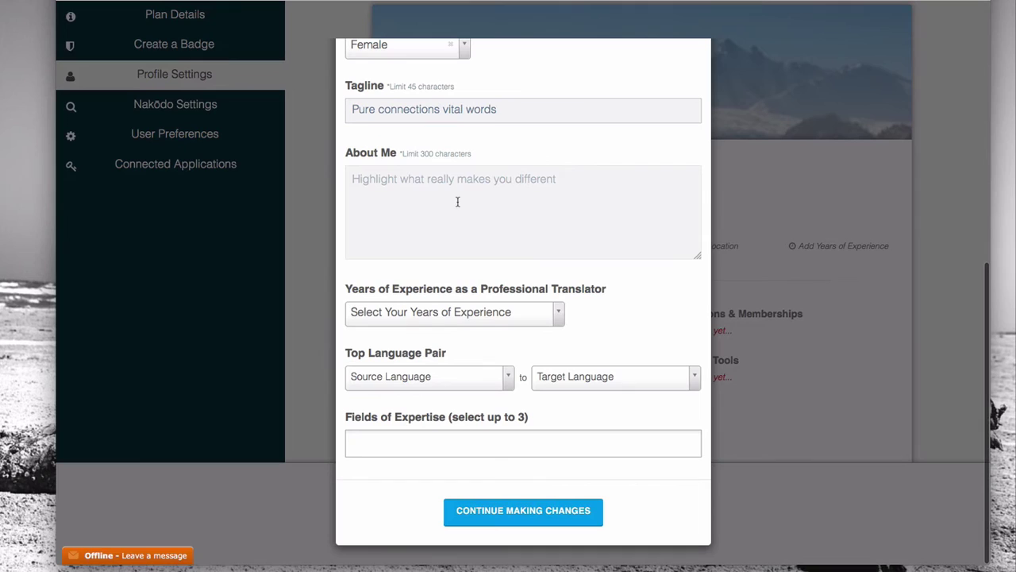
key("Left")
key("Left")
key("Left")
key("Left")
key("Left")
key("Left")
key("Left")
key("Left")
key("Left")
key("Left")
key("Left")
key("Left")
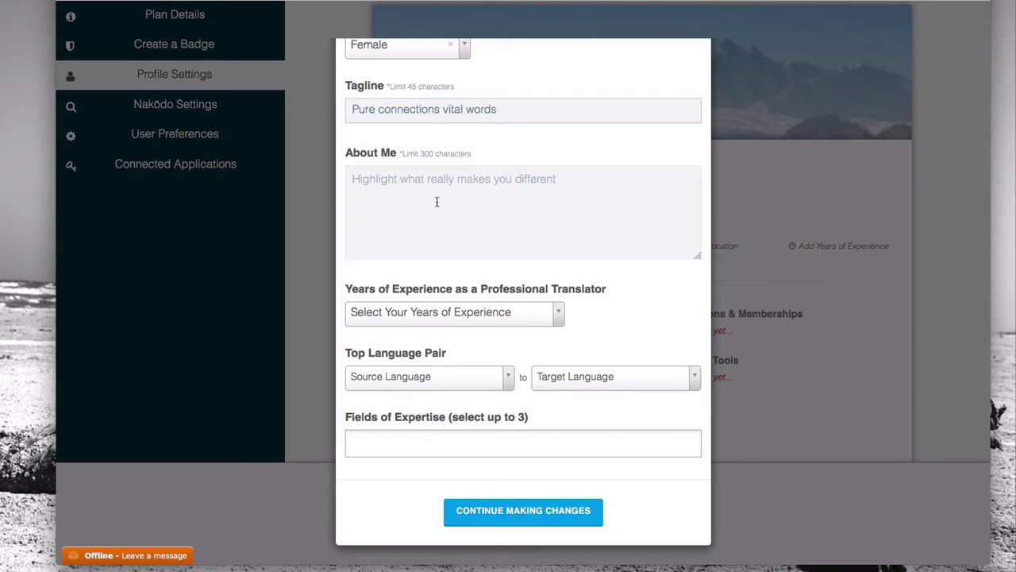
Step: Write the About Me bio about 12 years in Russia and expertise in the Altai Region
left_click(437, 201)
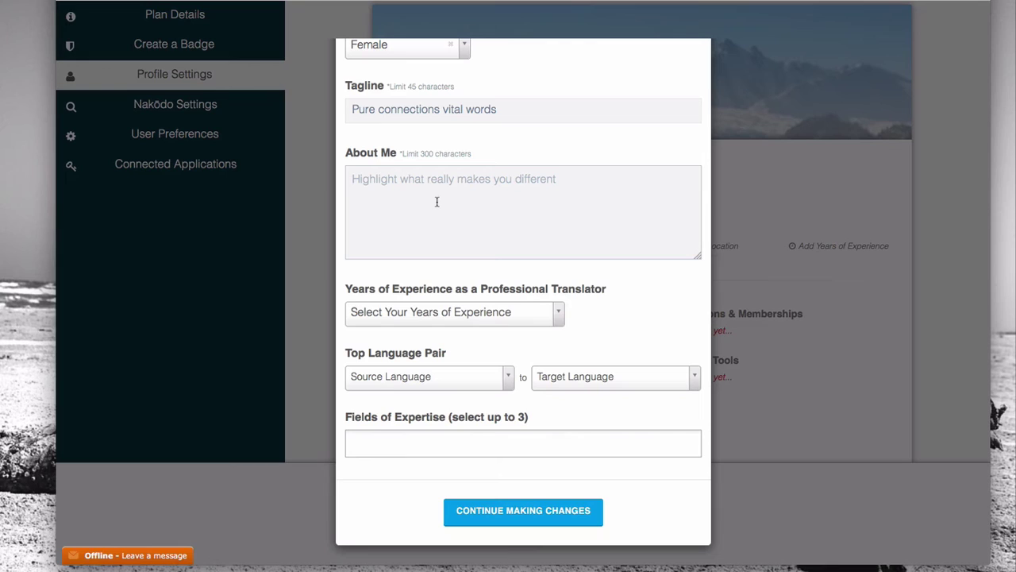
type("12 years resident in Russia. ")
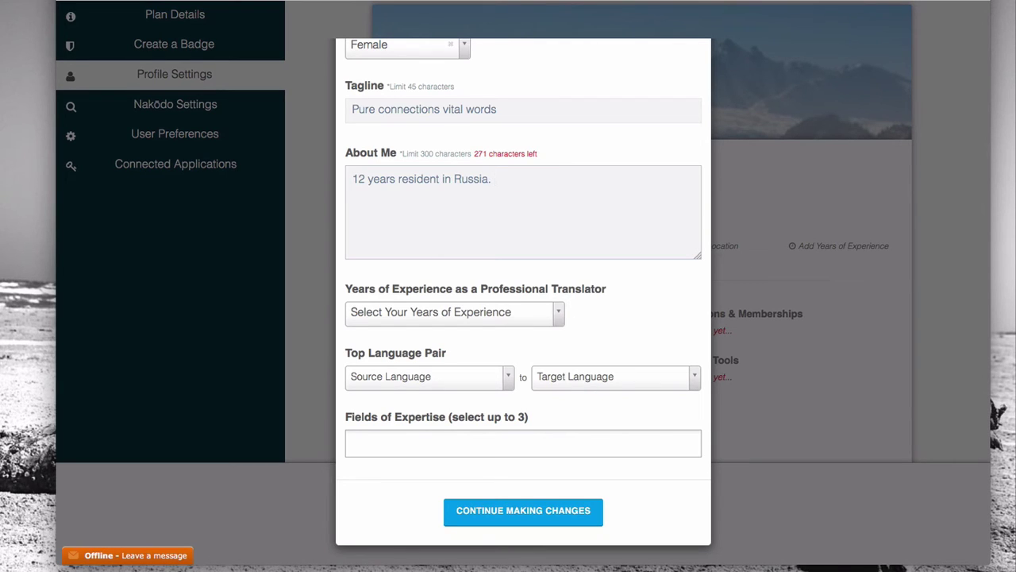
type("I am an expert in the Altai Region in Russia.")
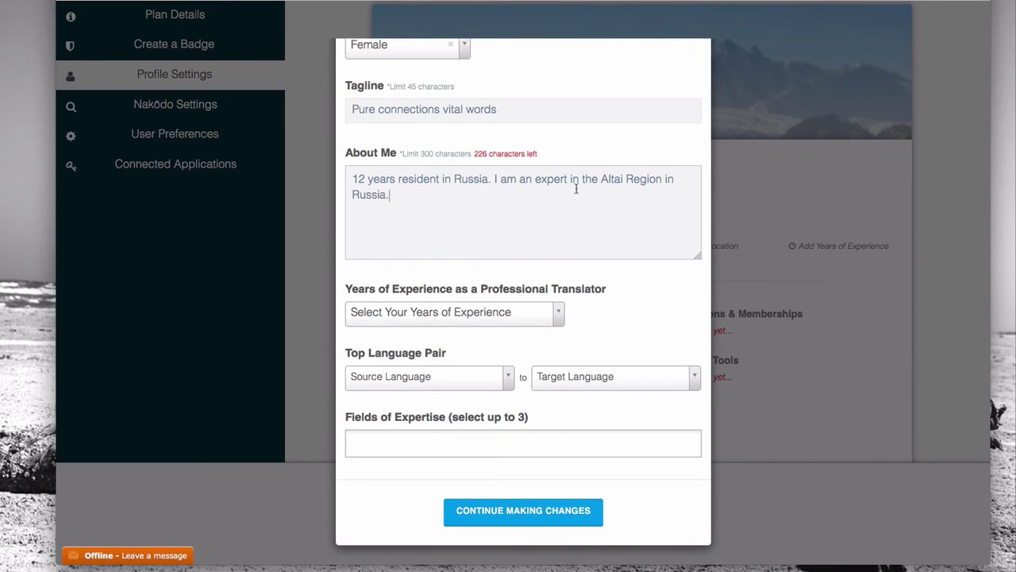
left_click_drag(601, 179, 657, 180)
left_click(659, 179)
Step: Set Years of Experience to 11 and open the top language pair's source language
left_click(435, 313)
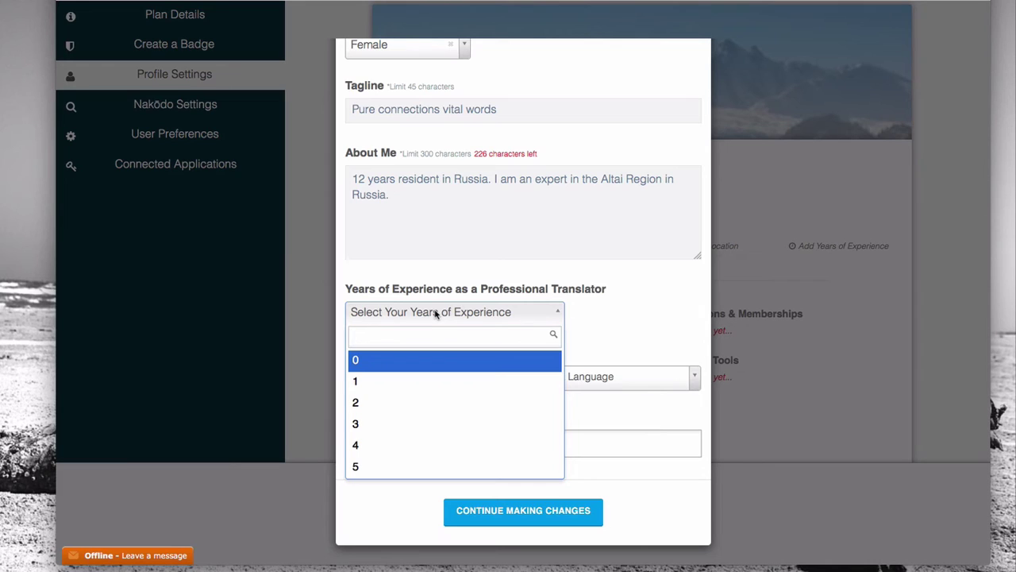
scroll(435, 384, "down", 3)
left_click(435, 383)
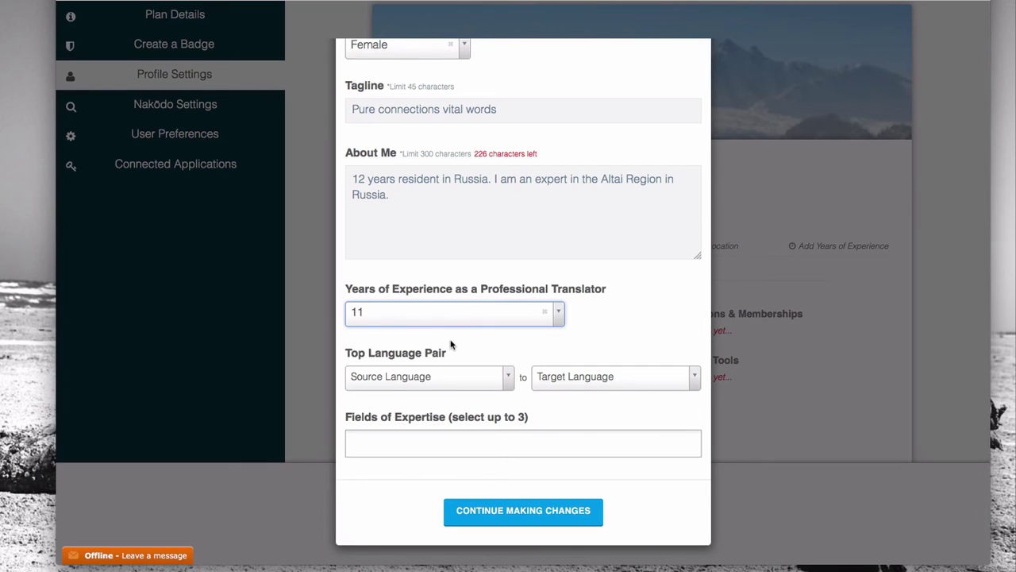
left_click(430, 379)
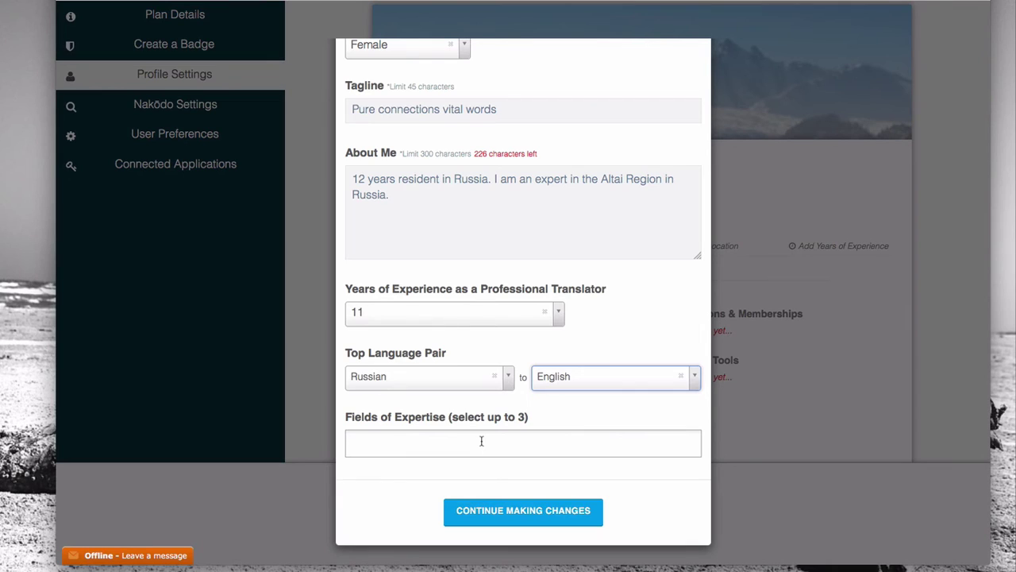
Step: Add culture to the Fields of Expertise
left_click(481, 441)
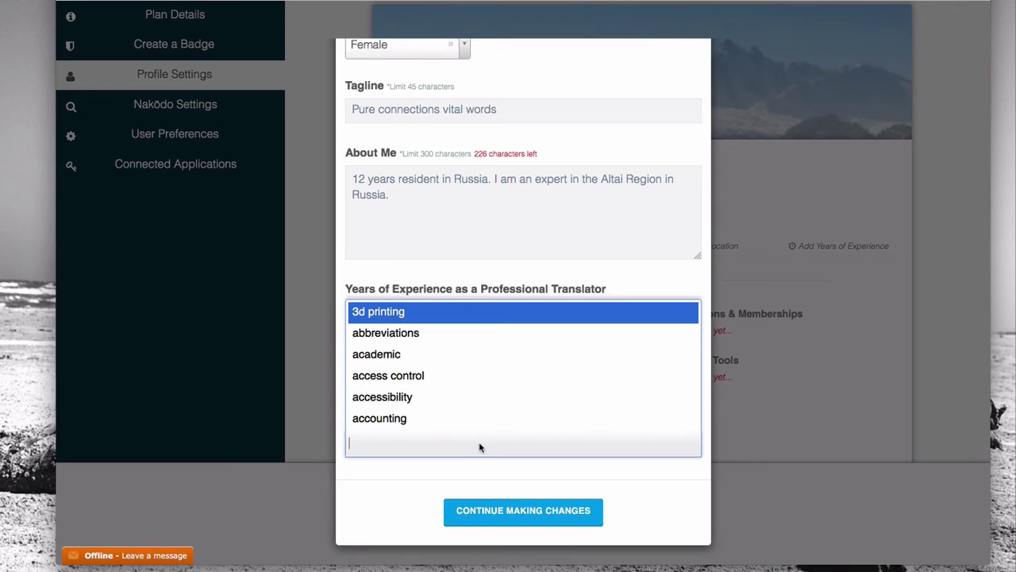
type("Cultu")
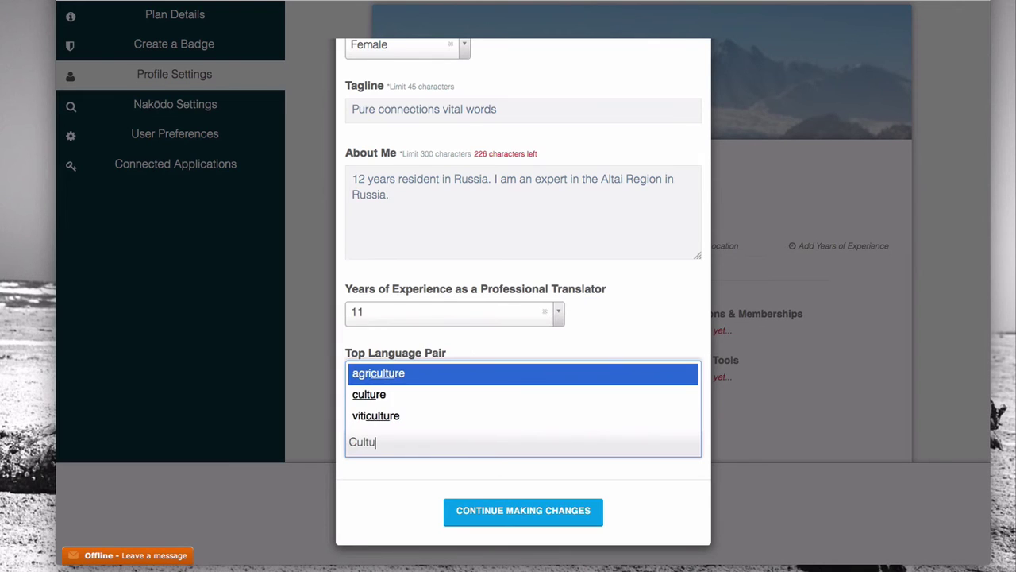
key("Down")
key("Return")
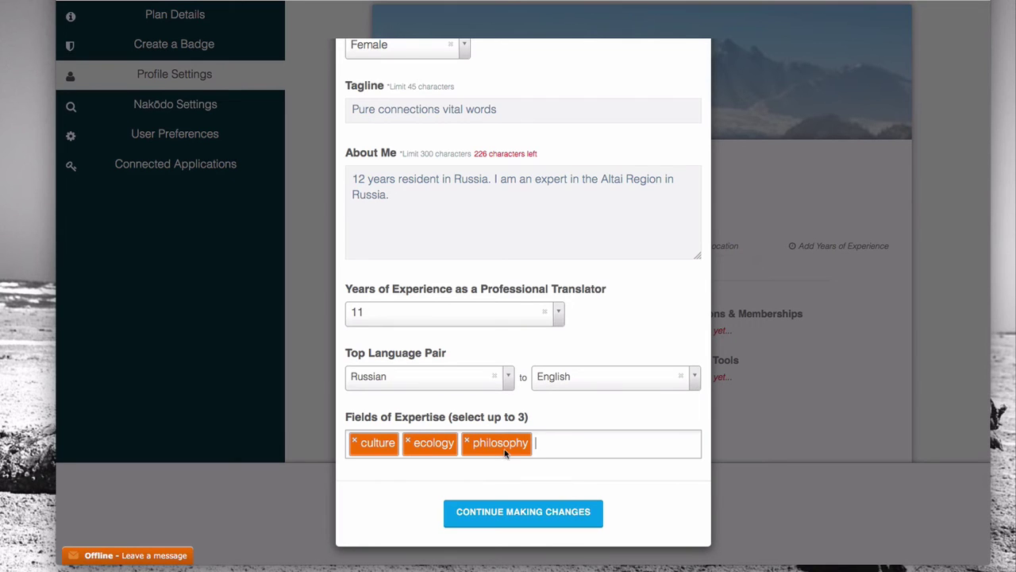
scroll(559, 389, "up", 3)
scroll(558, 389, "up", 5)
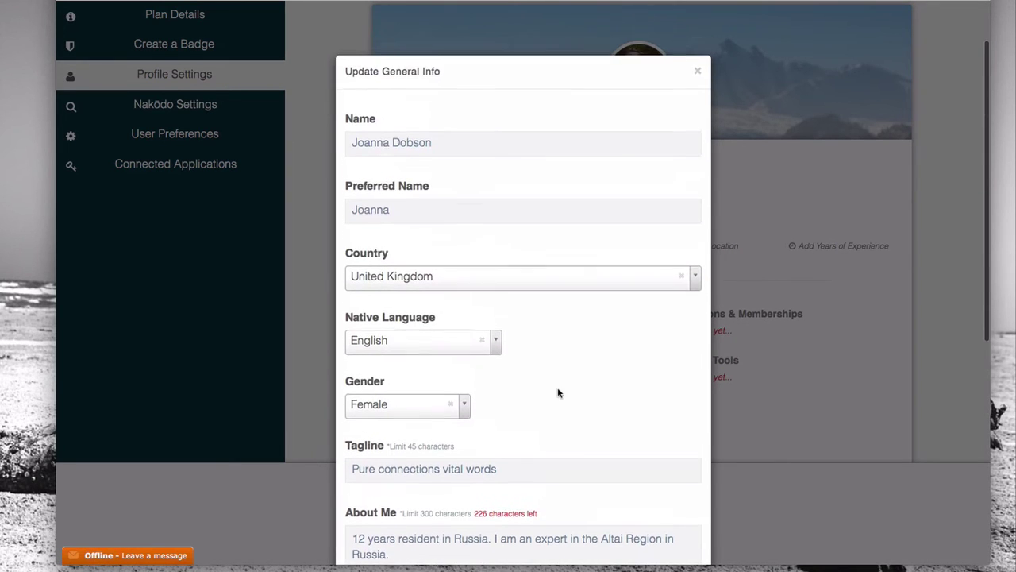
scroll(558, 391, "down", 3)
scroll(558, 391, "down", 6)
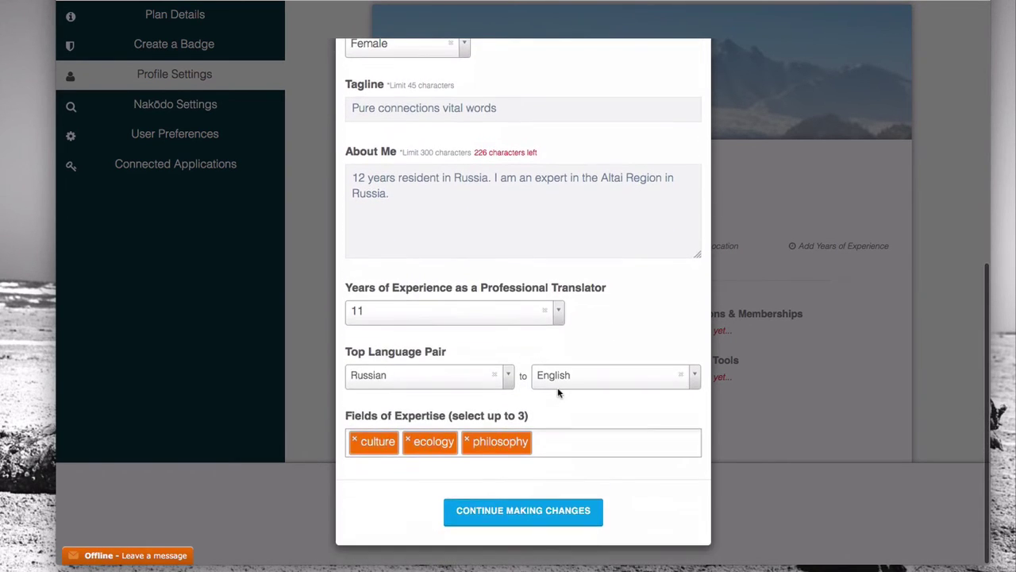
Step: Close the general info form and return to the profile page
left_click(527, 522)
scroll(364, 224, "down", 1)
scroll(364, 225, "down", 2)
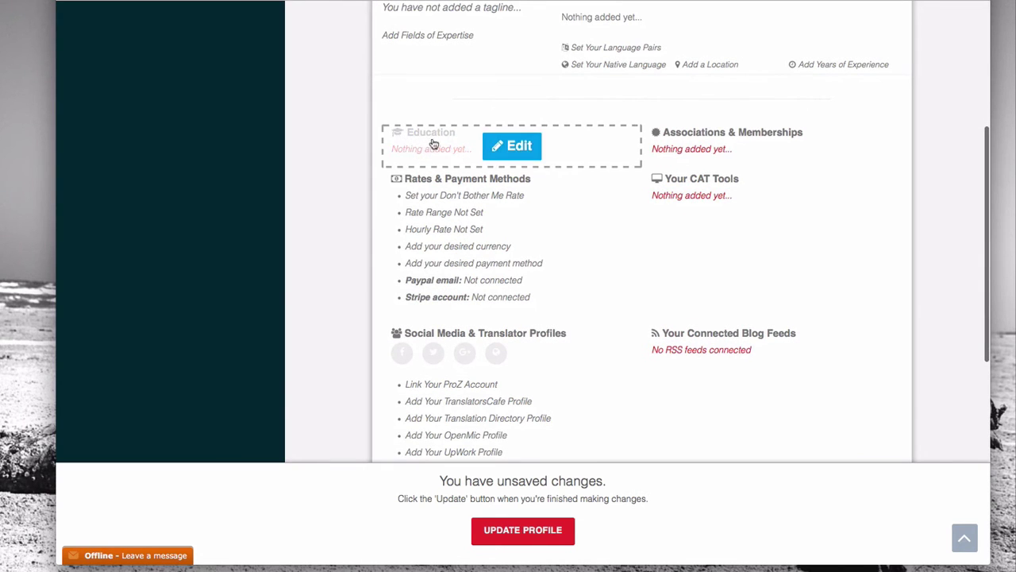
Step: Open the Education editor to add a degree, then add a membership entry
left_click(498, 145)
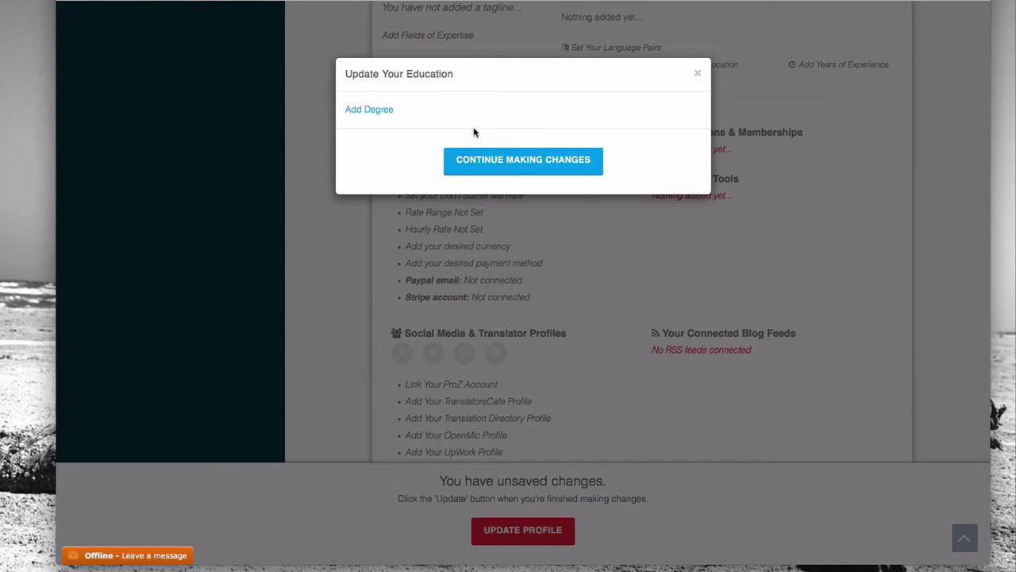
left_click(369, 111)
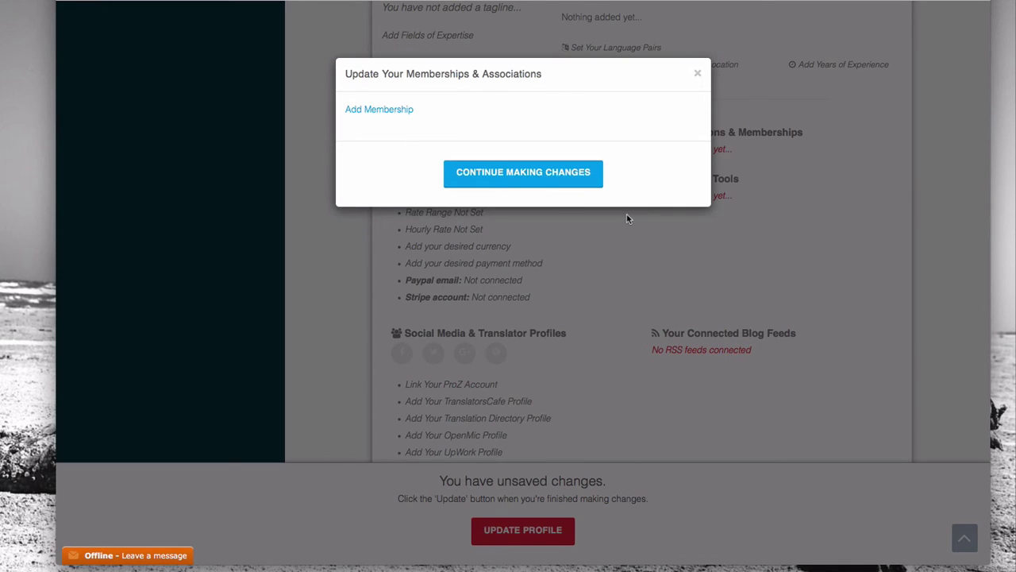
left_click(404, 111)
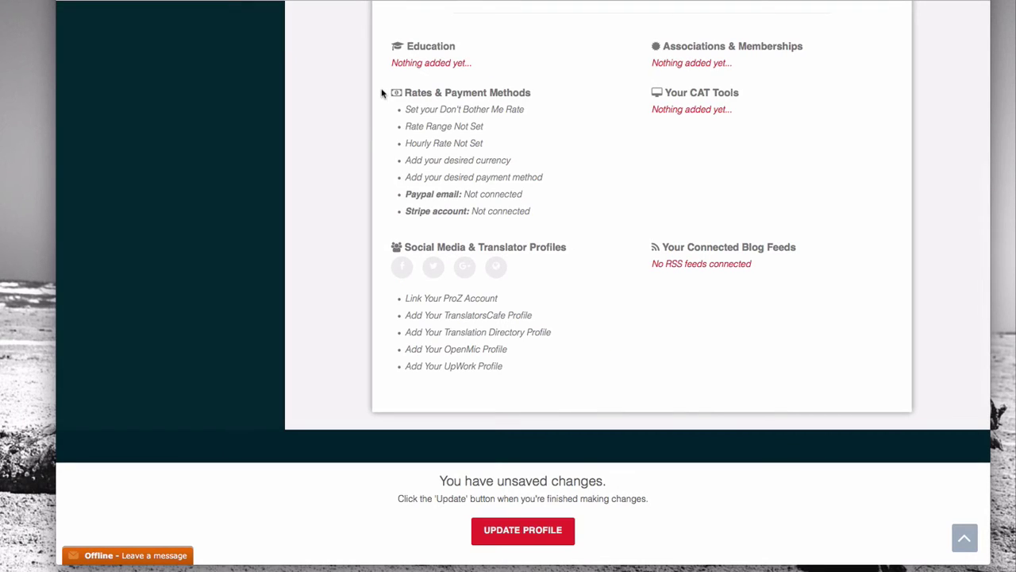
mouse_move(436, 130)
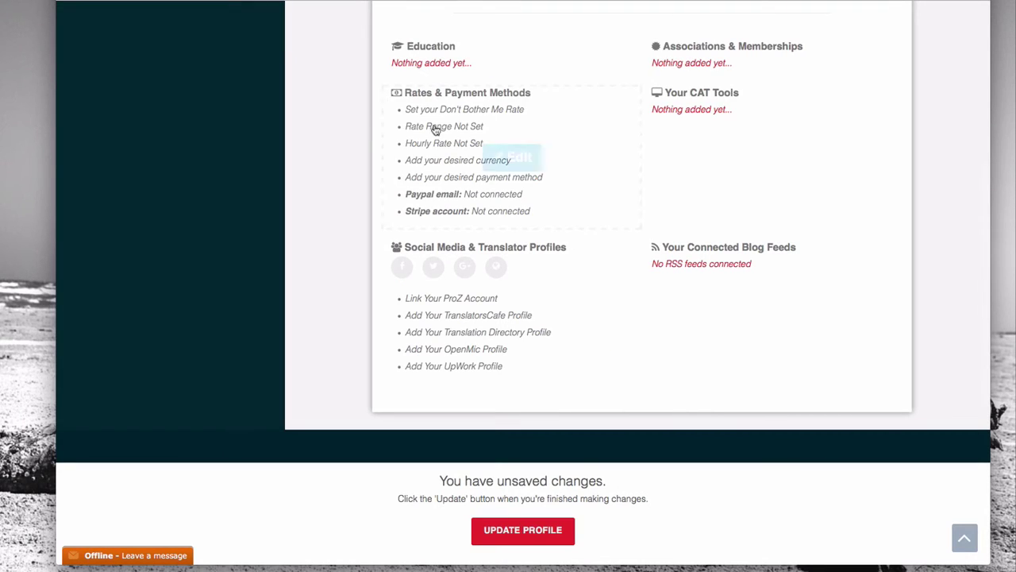
Step: Open the rates editor and set Don't Bother Me Rate to 'Send me all relevant jobs'
left_click(499, 165)
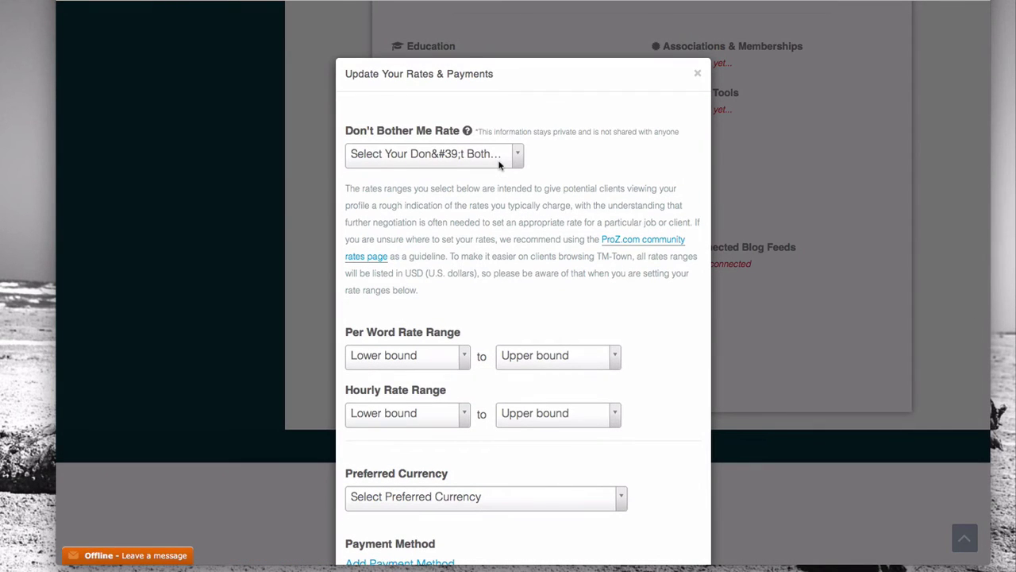
left_click(518, 156)
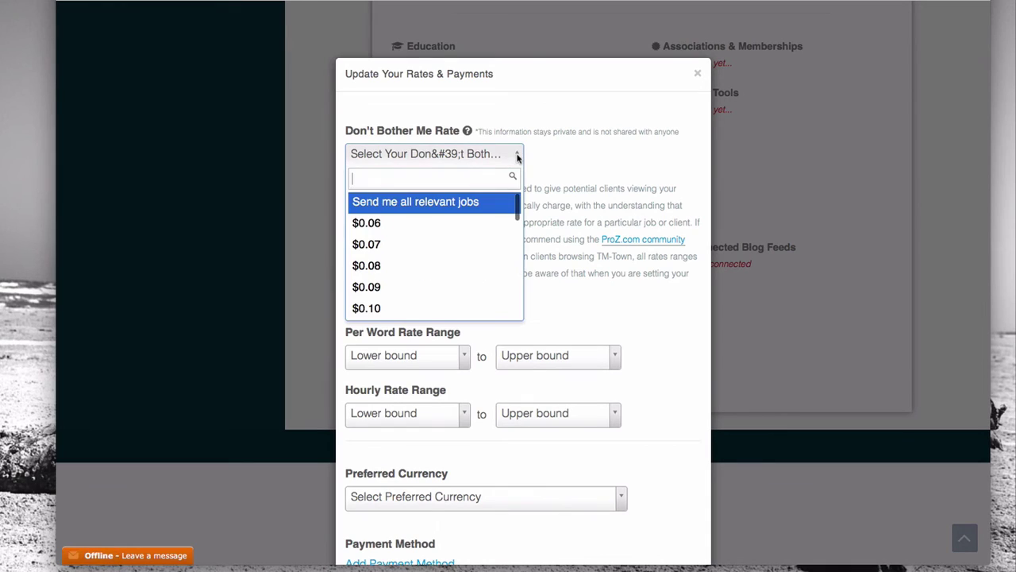
left_click(448, 231)
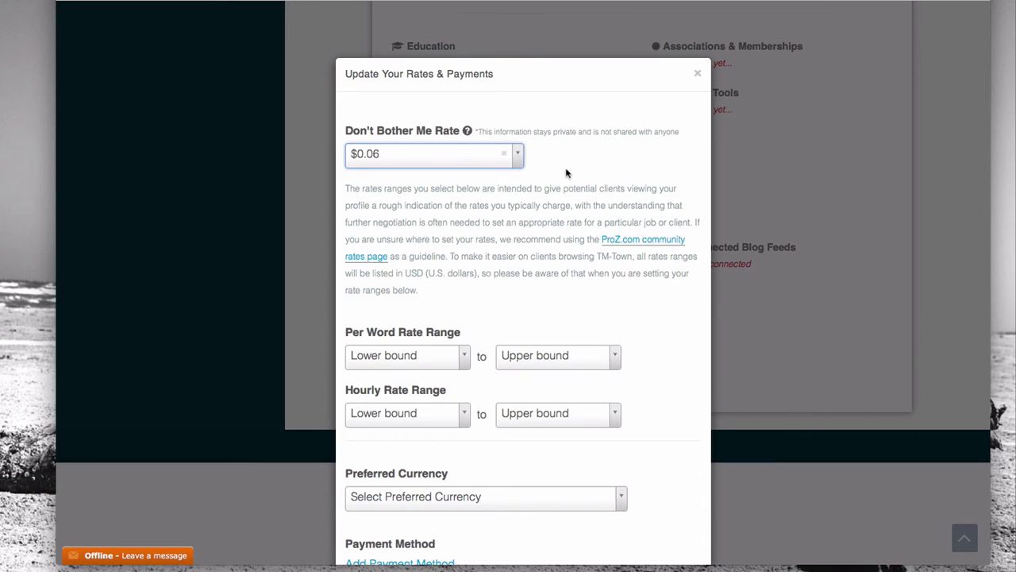
scroll(566, 172, "down", 3)
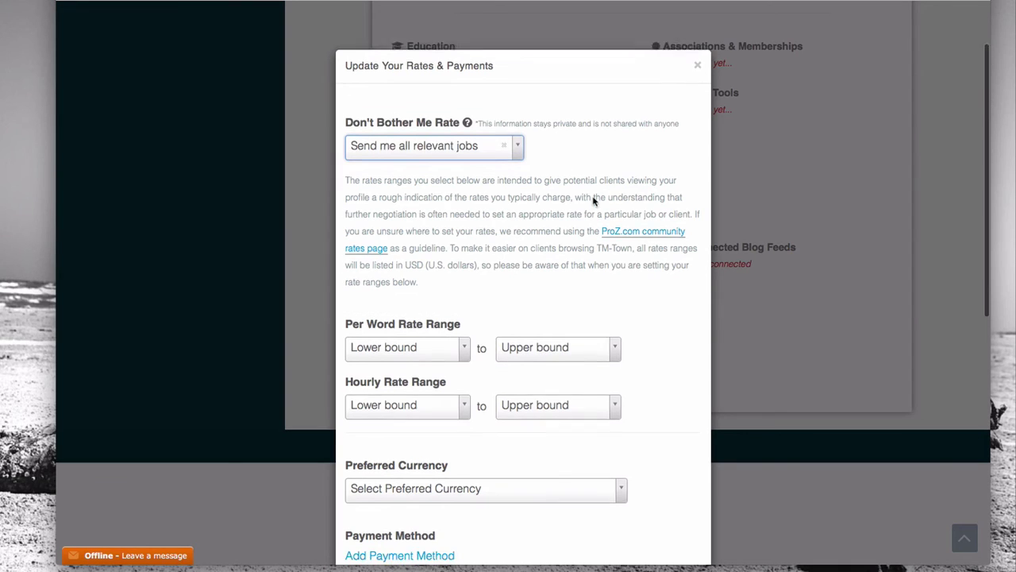
scroll(563, 195, "down", 5)
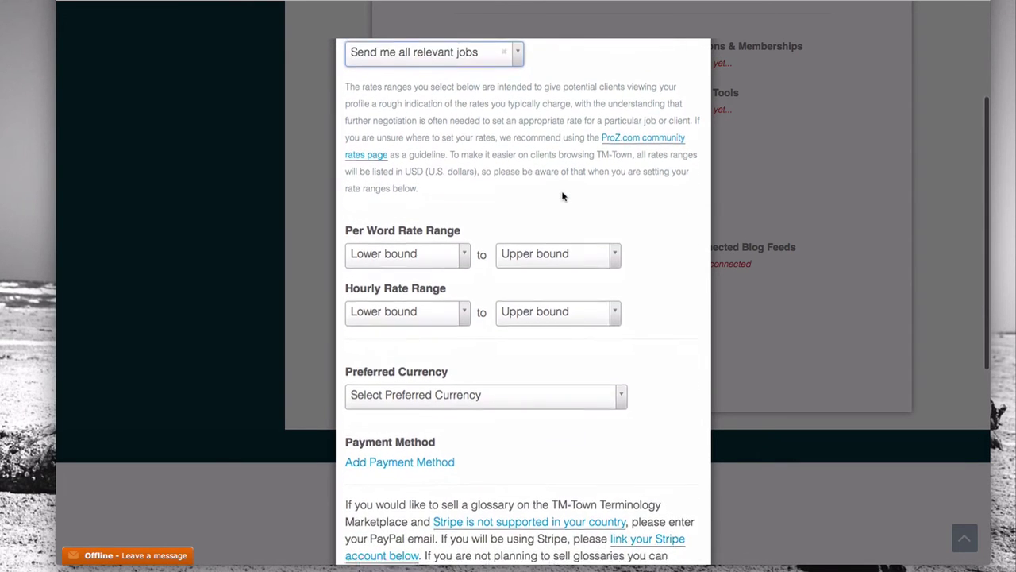
Step: Add PayPal as a payment method, start its email field, then close the rates dialog
scroll(562, 196, "down", 2)
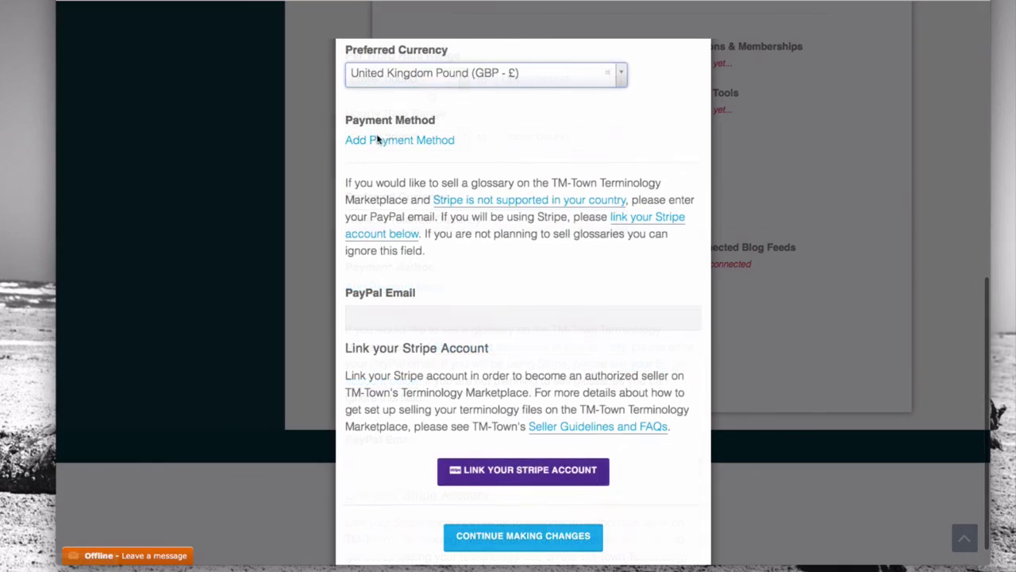
left_click(390, 143)
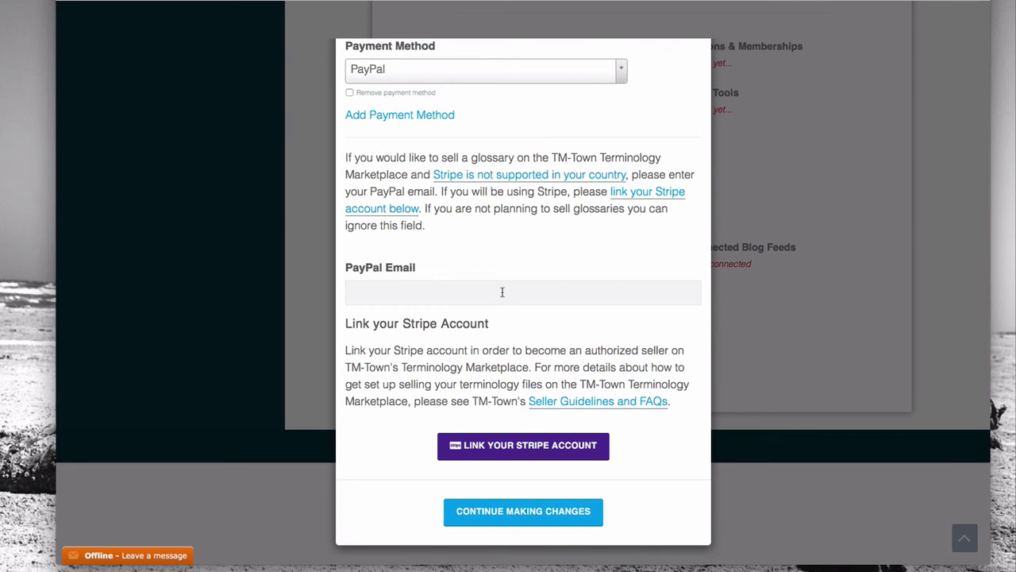
left_click(503, 288)
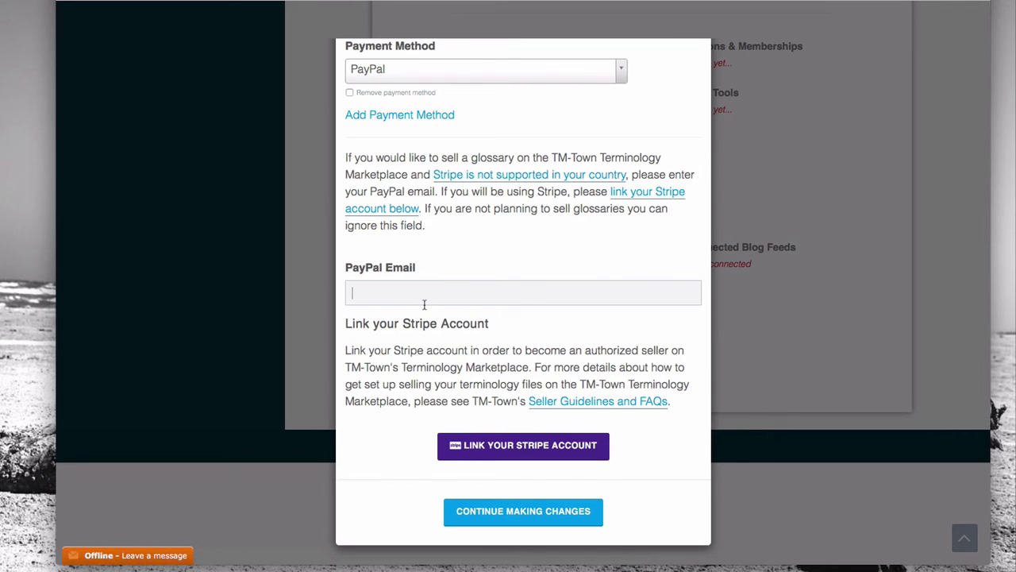
left_click(714, 111)
Step: Add CafeTran as a CAT tool with rank 1 and close the dialog
left_click(770, 104)
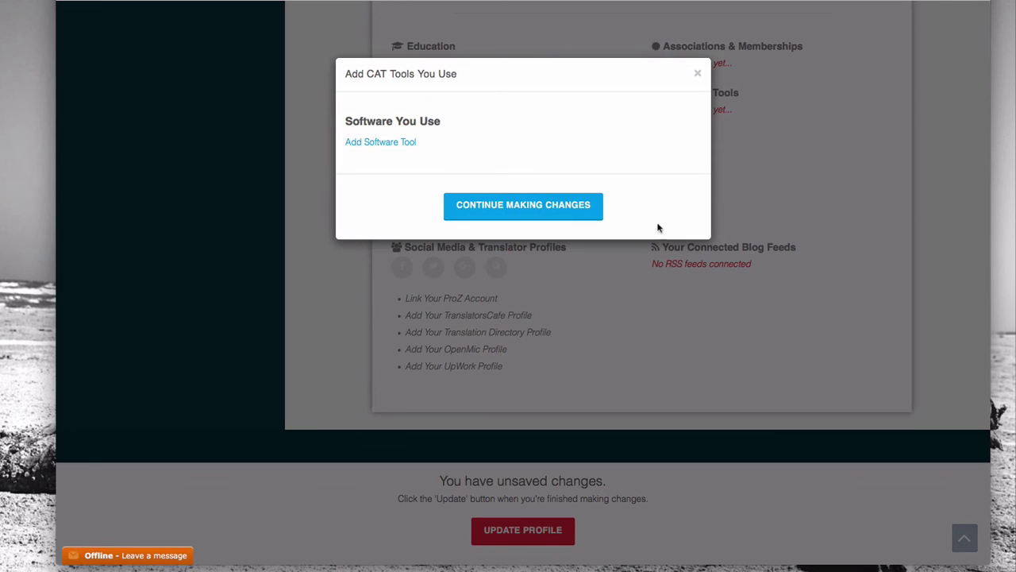
left_click(396, 143)
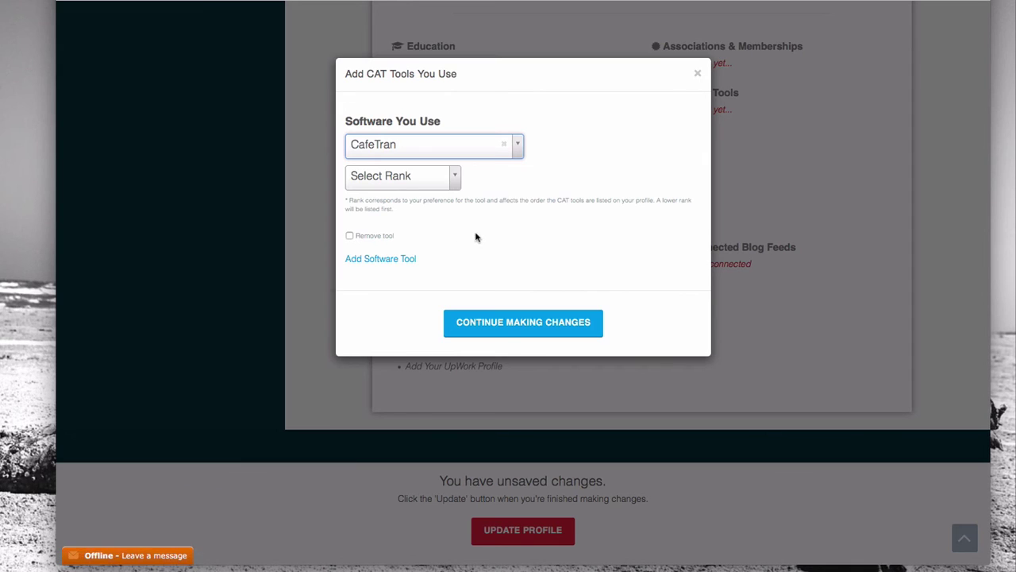
left_click(429, 180)
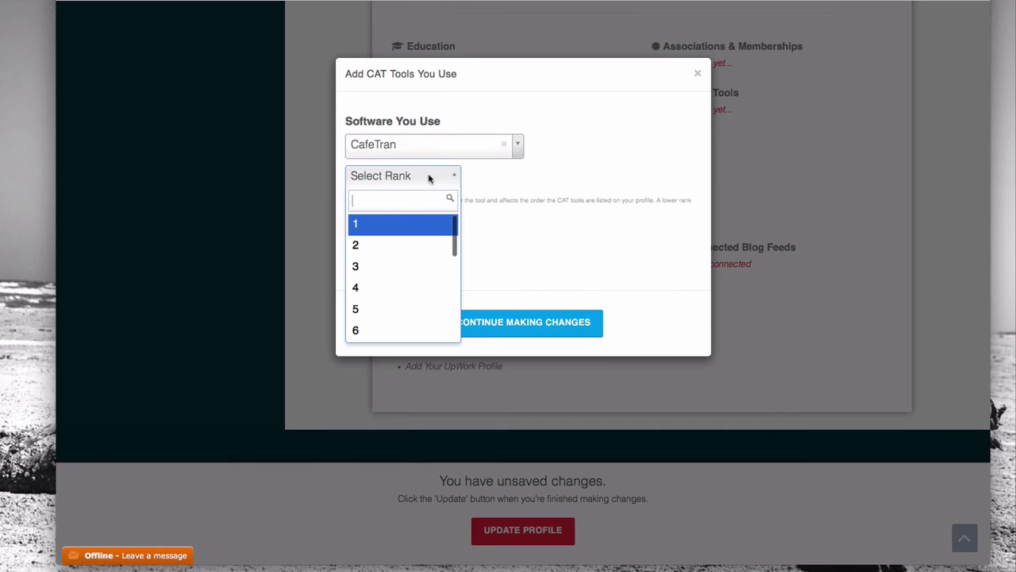
left_click(378, 227)
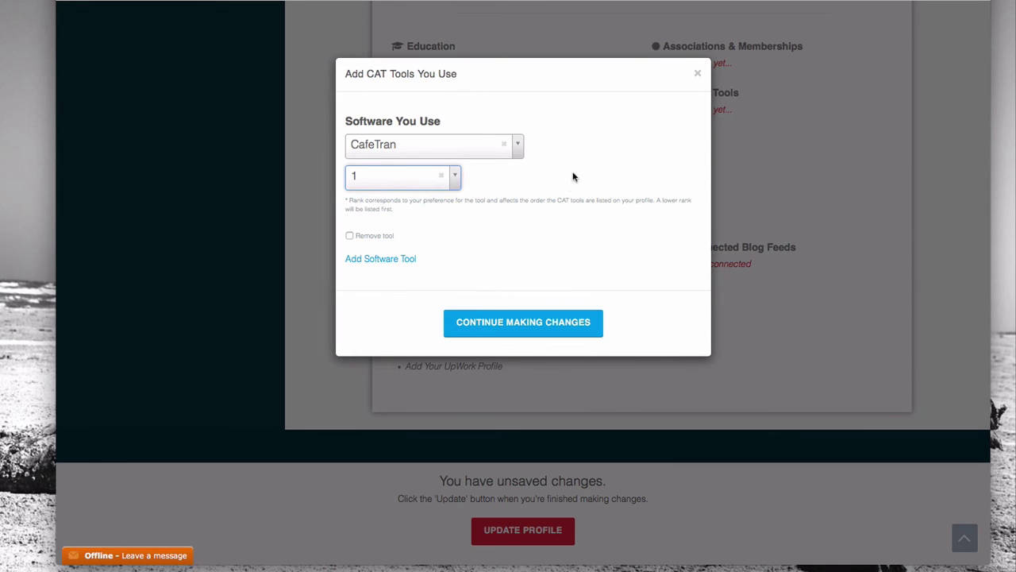
left_click(505, 321)
scroll(679, 143, "down", 2)
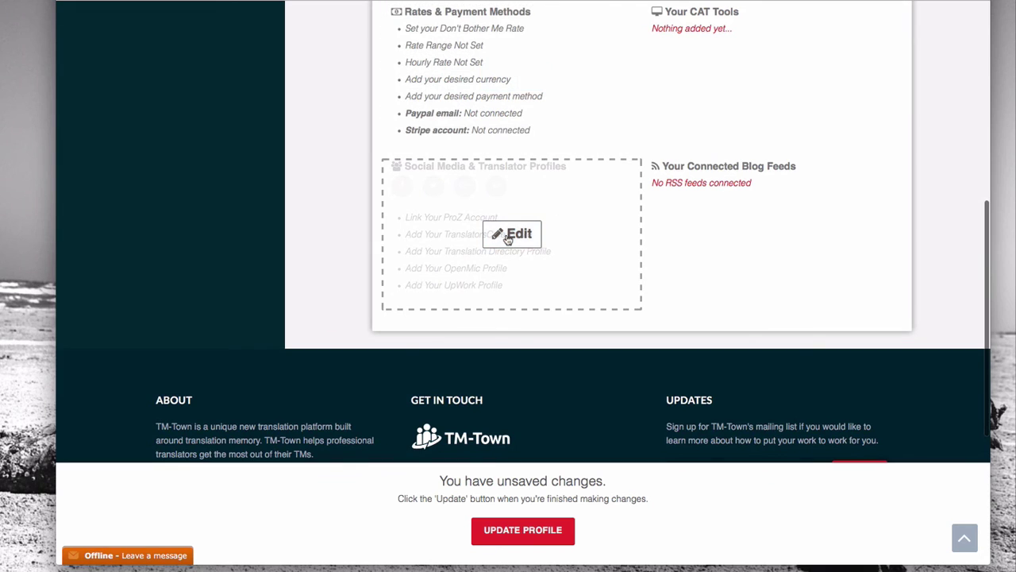
left_click(505, 234)
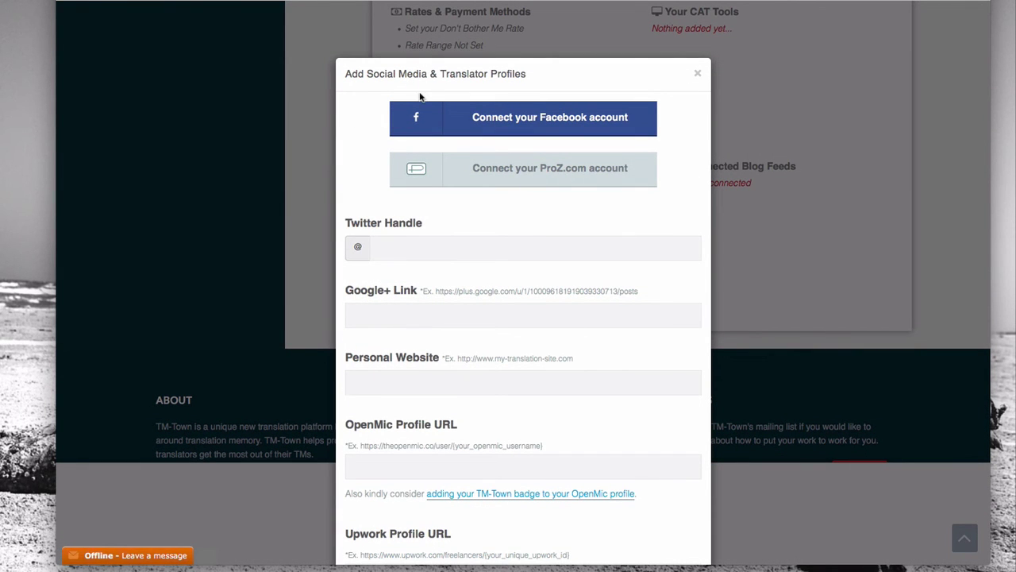
scroll(476, 99, "down", 1)
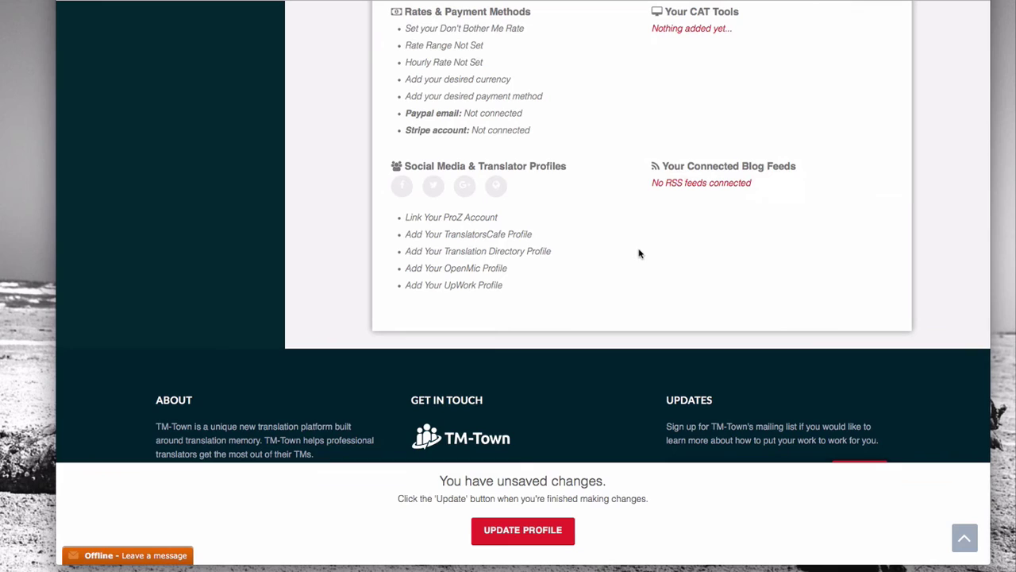
mouse_move(739, 187)
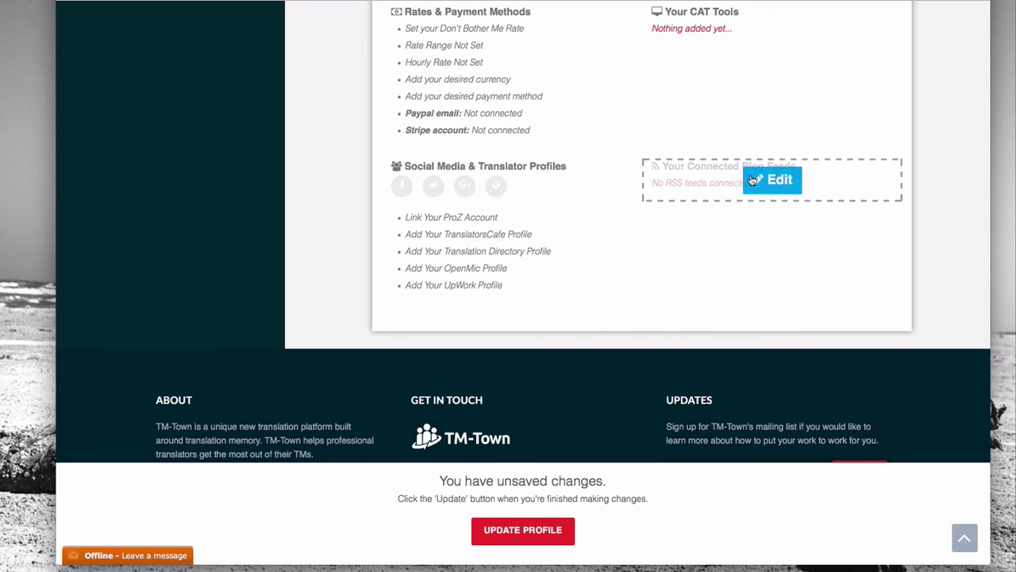
left_click(752, 180)
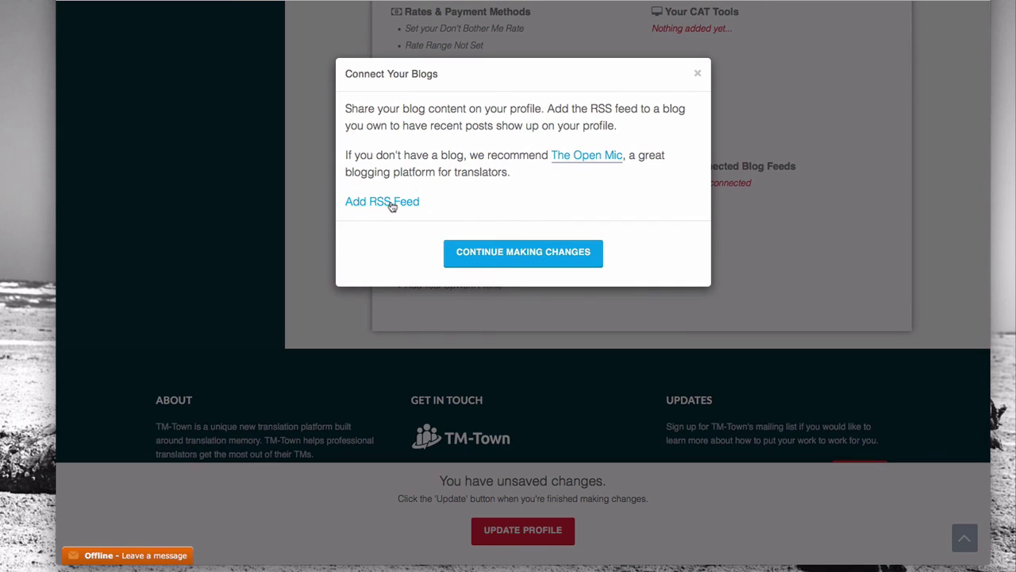
left_click(388, 203)
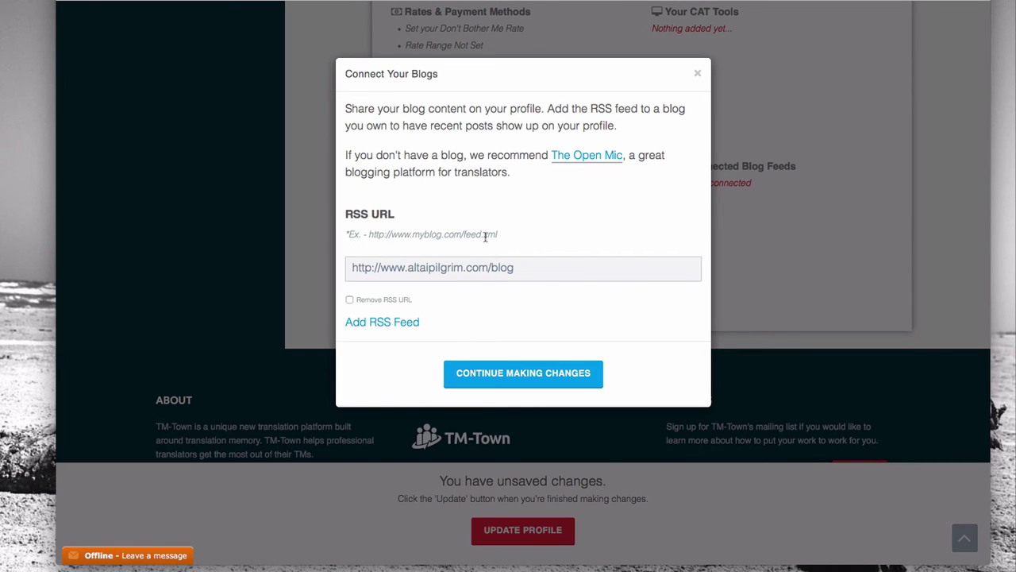
left_click(486, 237)
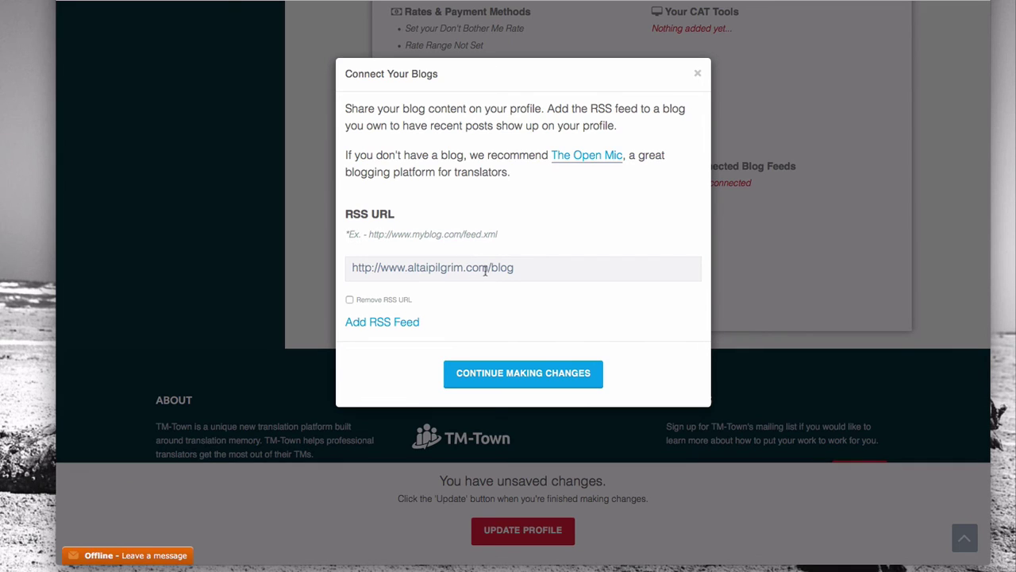
left_click(509, 268)
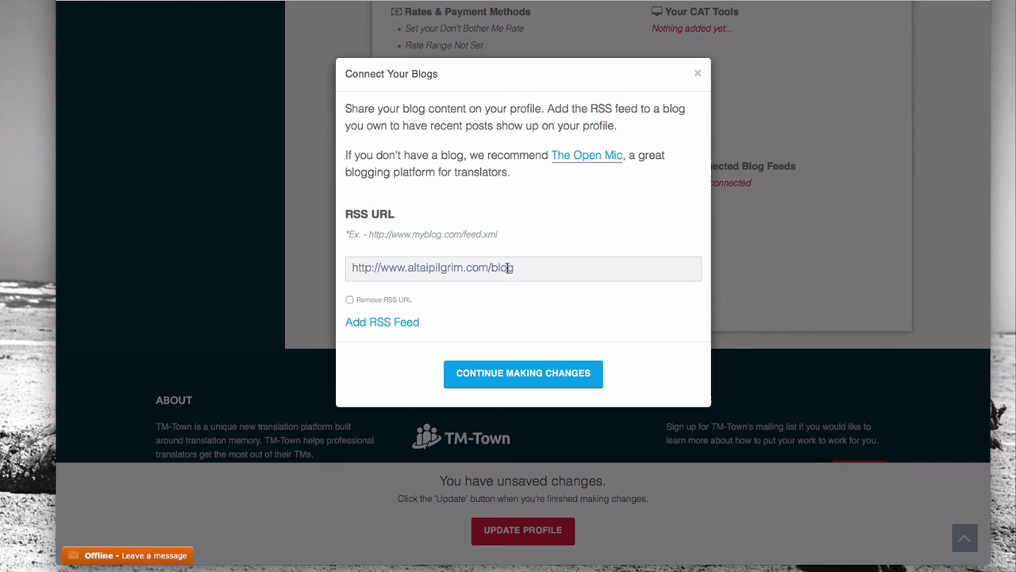
double_click(508, 268)
type("feed")
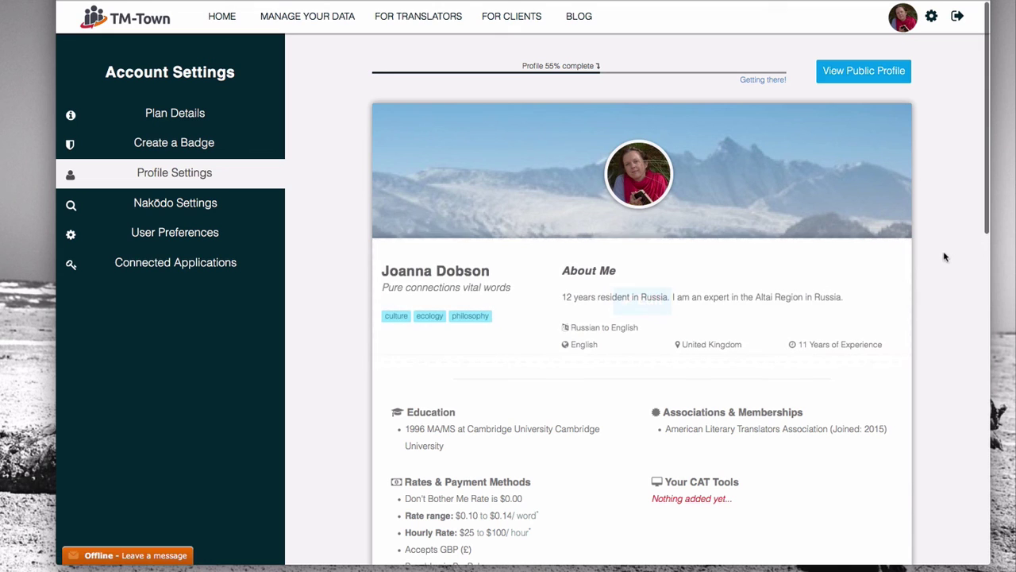
scroll(950, 236, "down", 2)
scroll(950, 235, "down", 5)
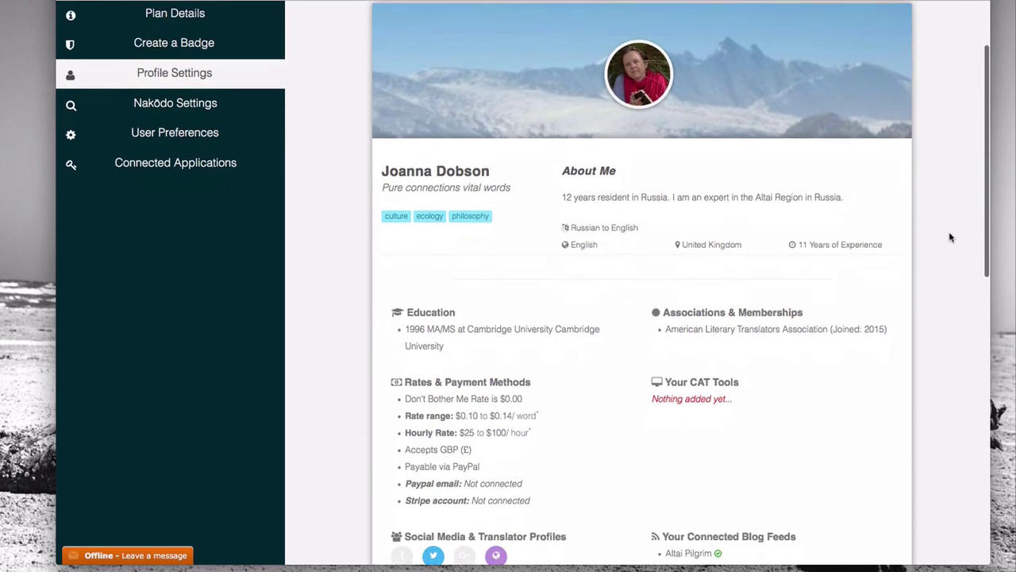
scroll(951, 236, "down", 2)
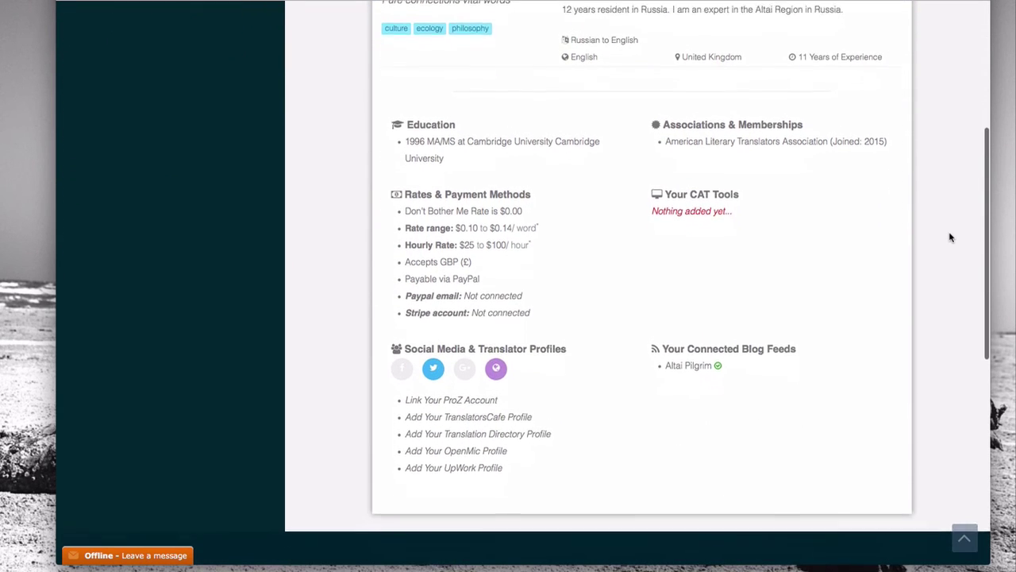
mouse_move(717, 336)
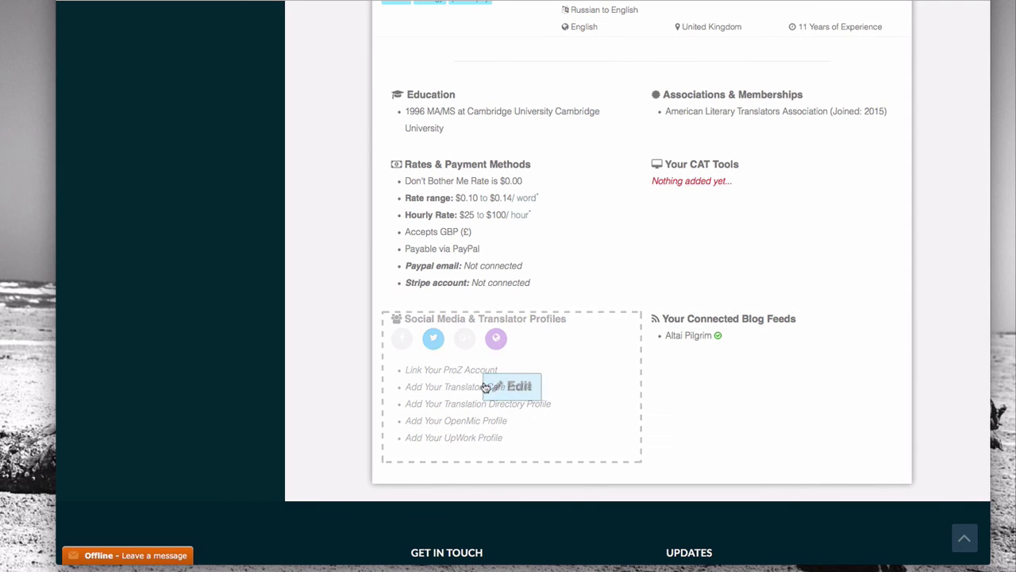
Step: Toggle day 25 in the profile's availability calendar to Unavailable
scroll(294, 275, "up", 2)
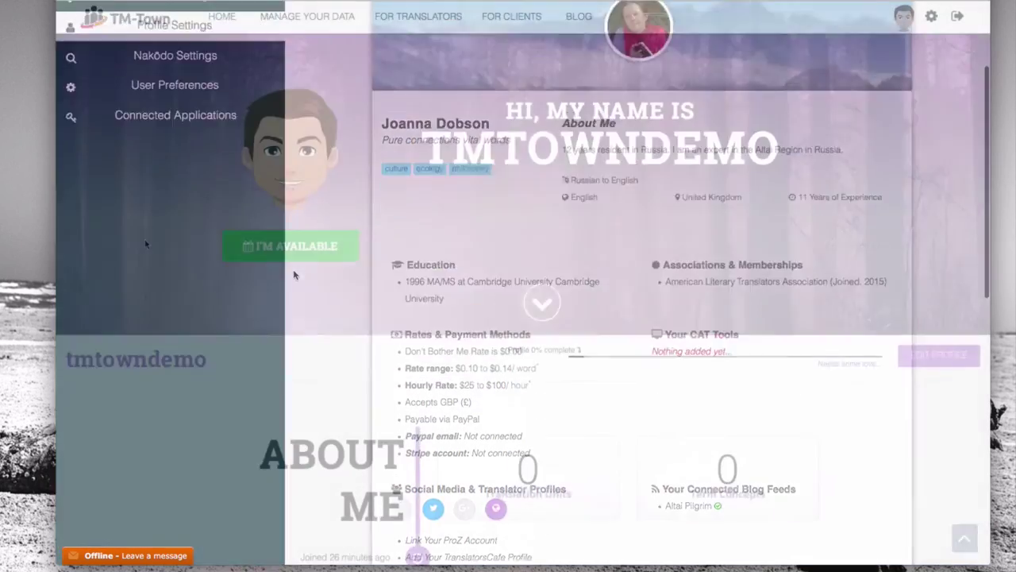
scroll(145, 239, "down", 3)
scroll(145, 243, "down", 5)
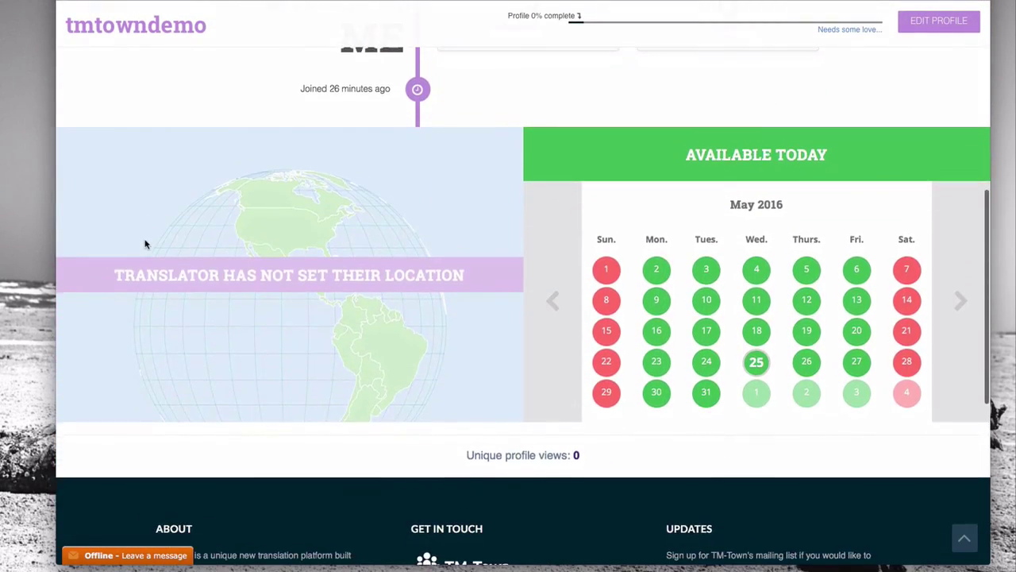
scroll(144, 243, "up", 3)
scroll(145, 244, "up", 3)
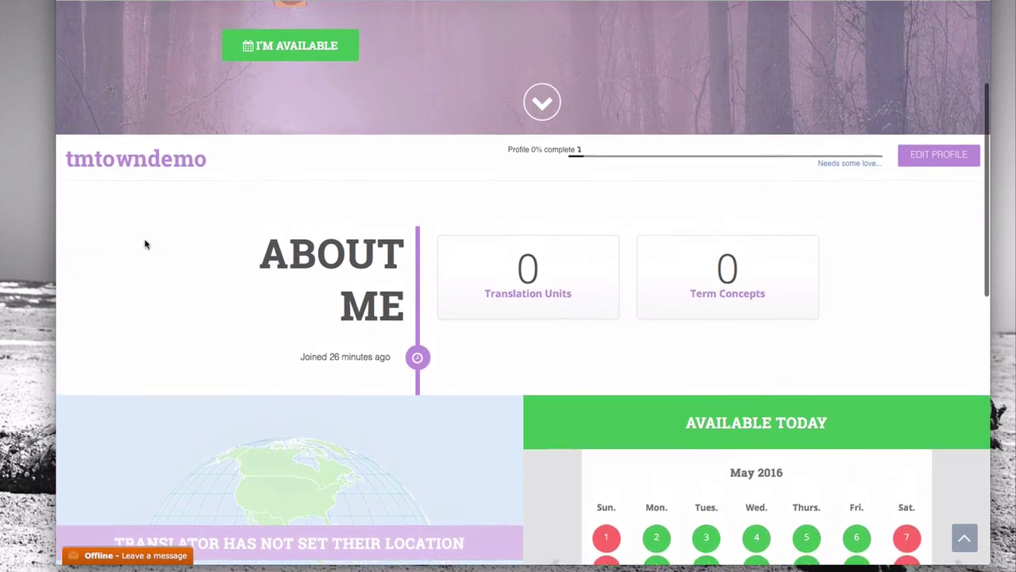
scroll(144, 239, "up", 2)
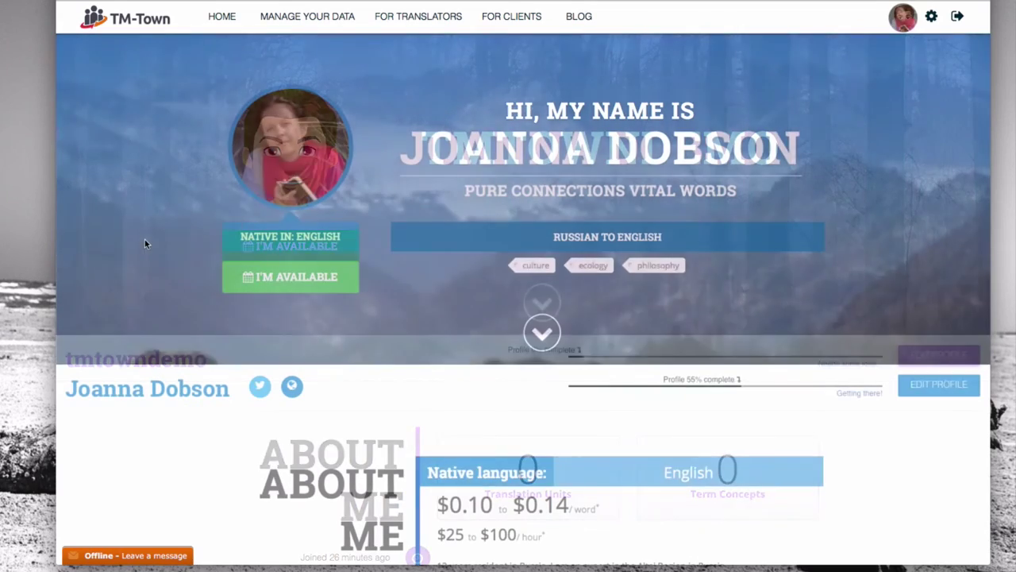
scroll(145, 241, "down", 3)
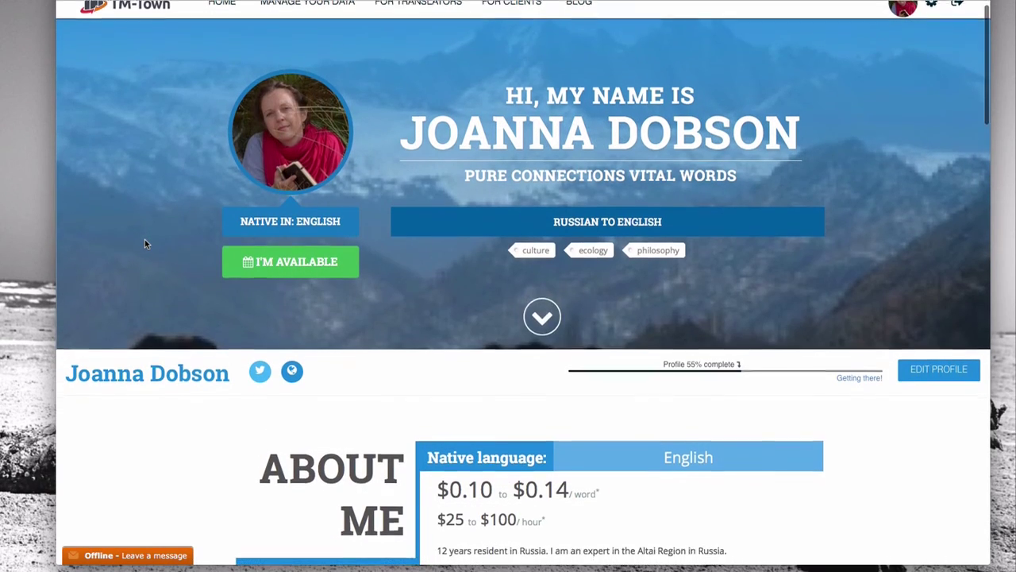
scroll(145, 243, "down", 3)
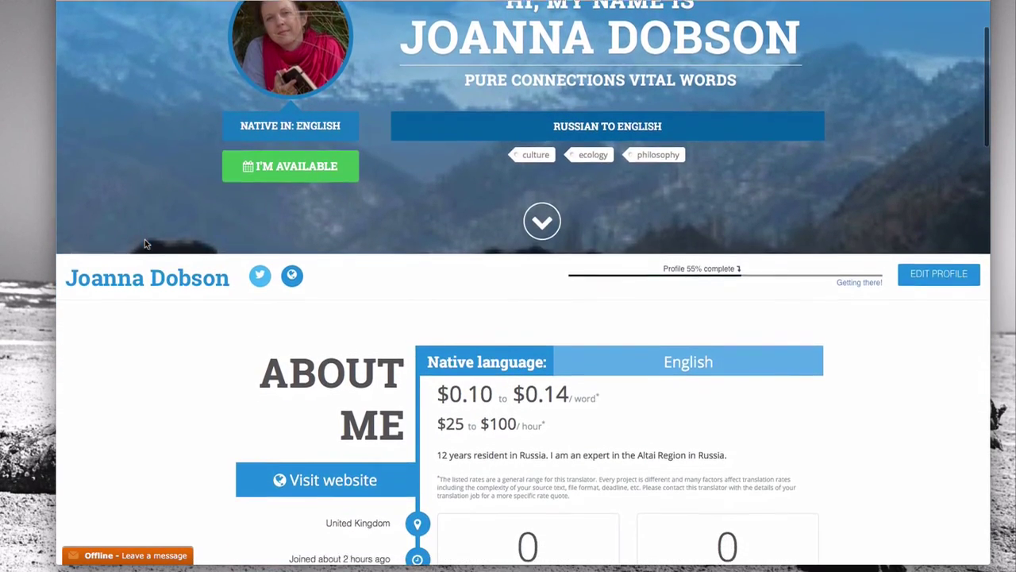
scroll(144, 244, "down", 5)
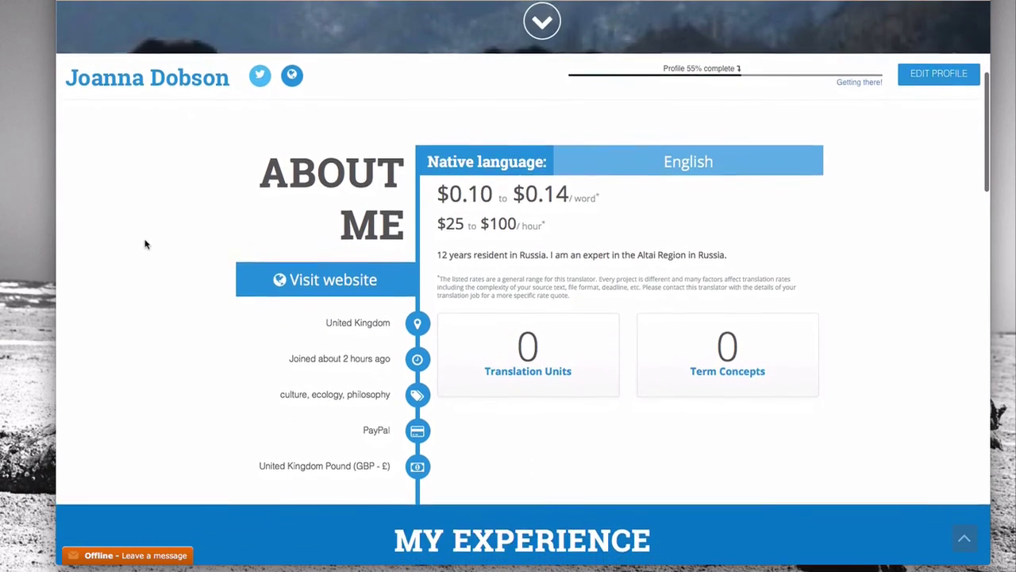
scroll(145, 243, "down", 8)
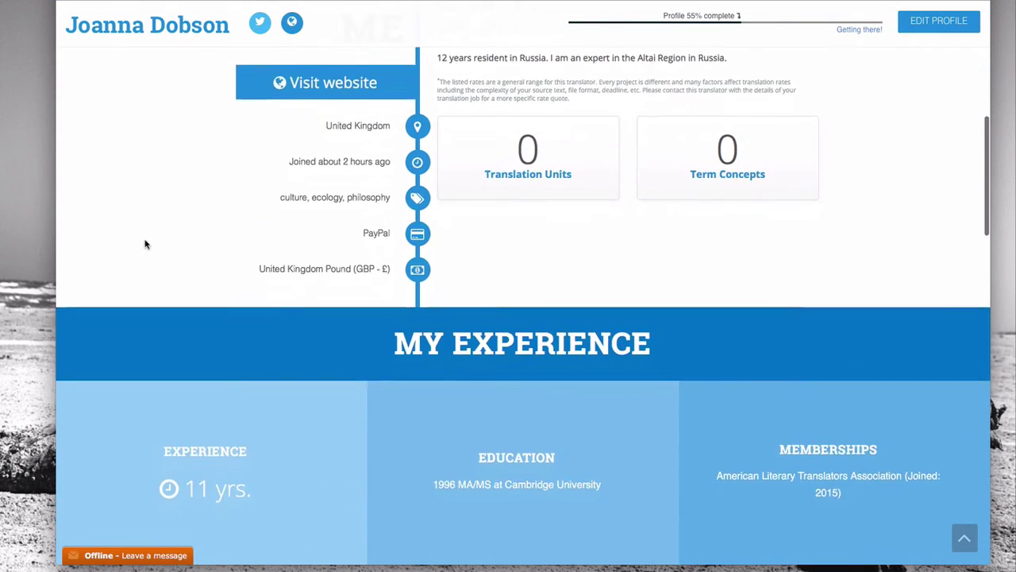
scroll(145, 244, "down", 7)
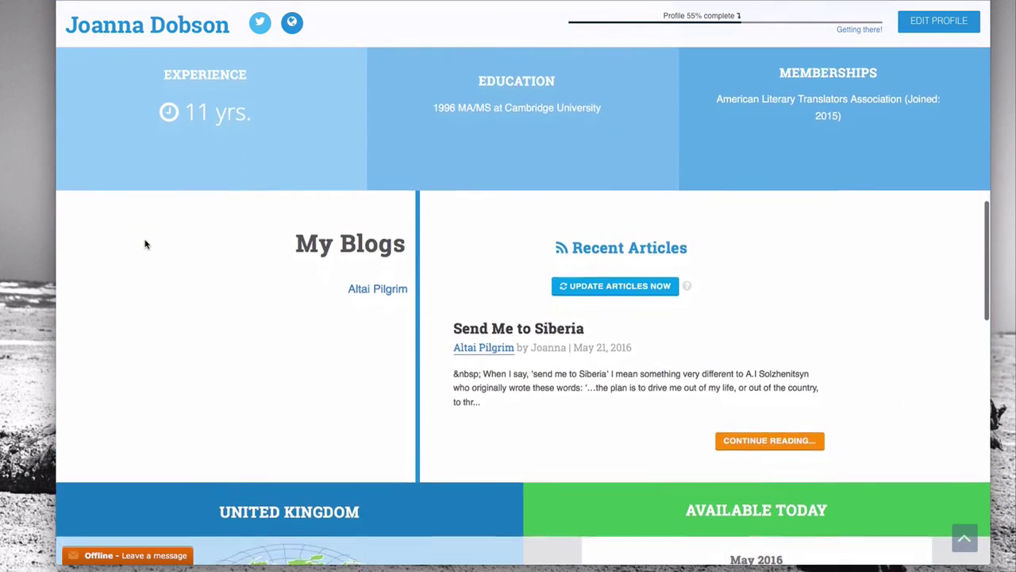
scroll(145, 243, "down", 1)
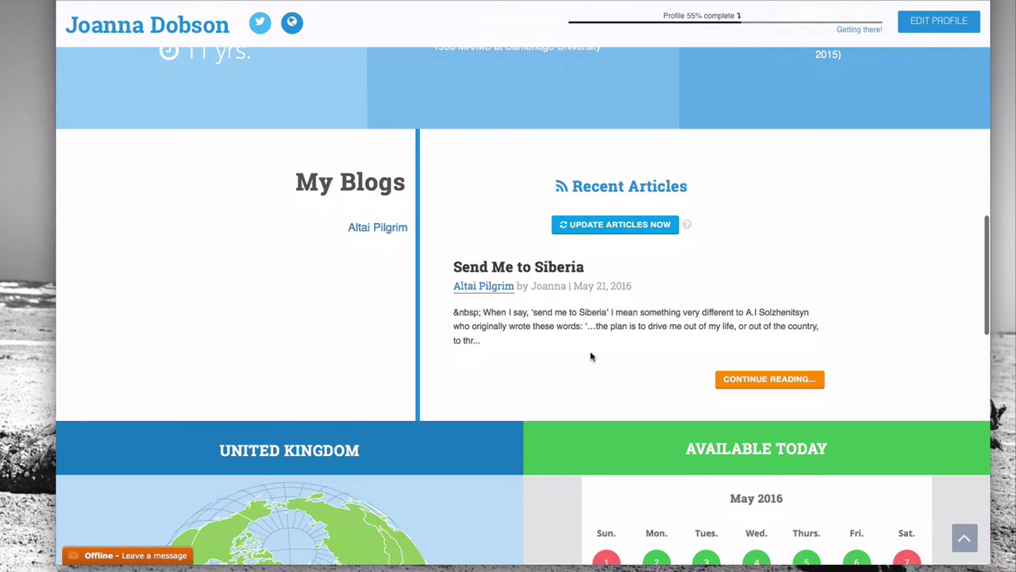
scroll(503, 357, "down", 1)
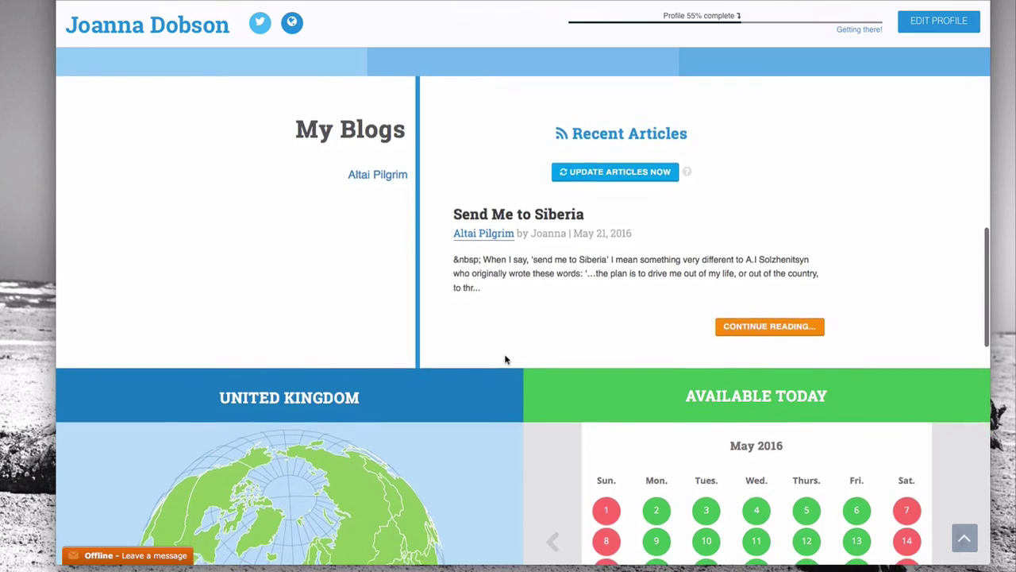
scroll(505, 357, "down", 3)
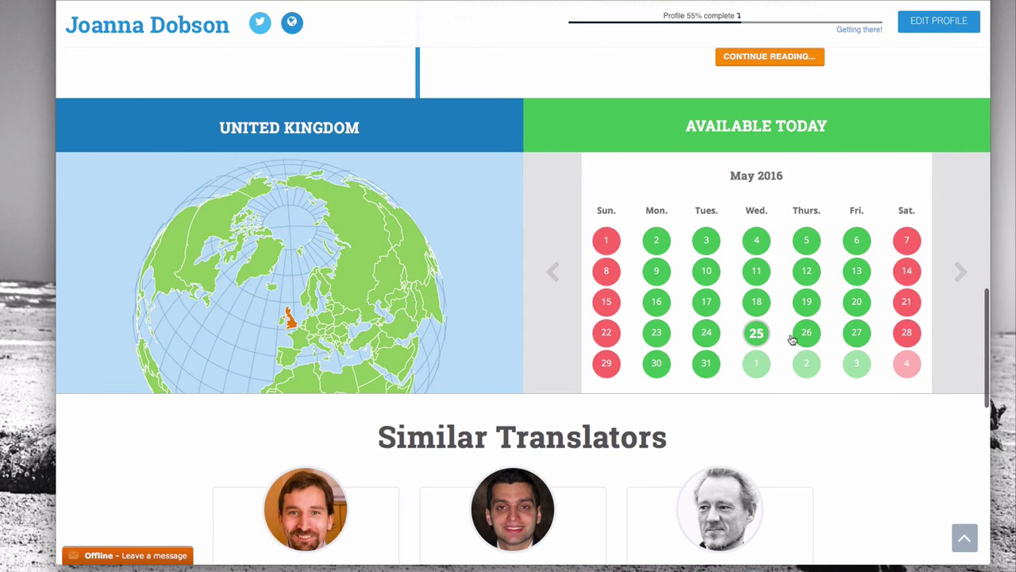
left_click(760, 334)
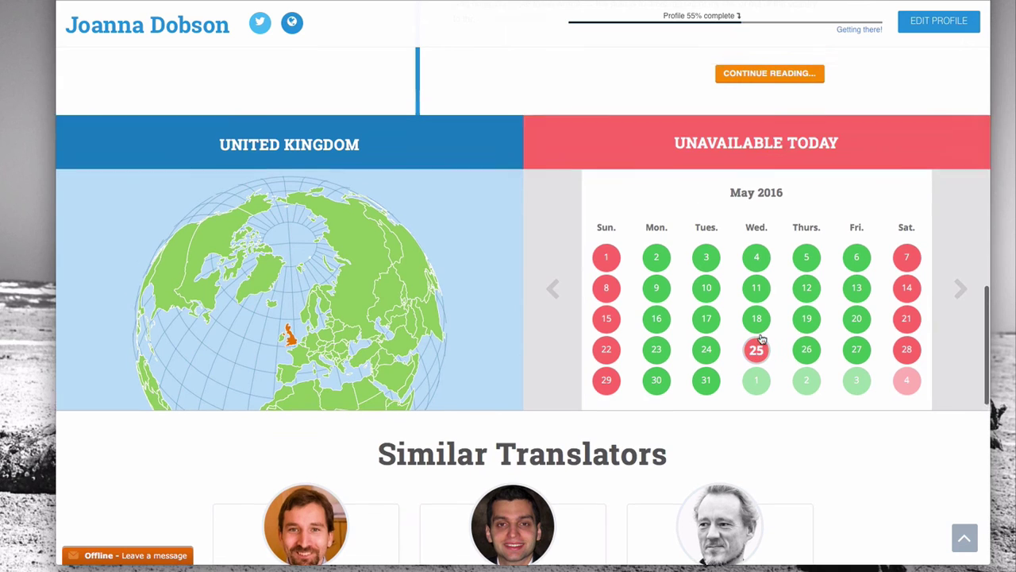
scroll(563, 267, "up", 15)
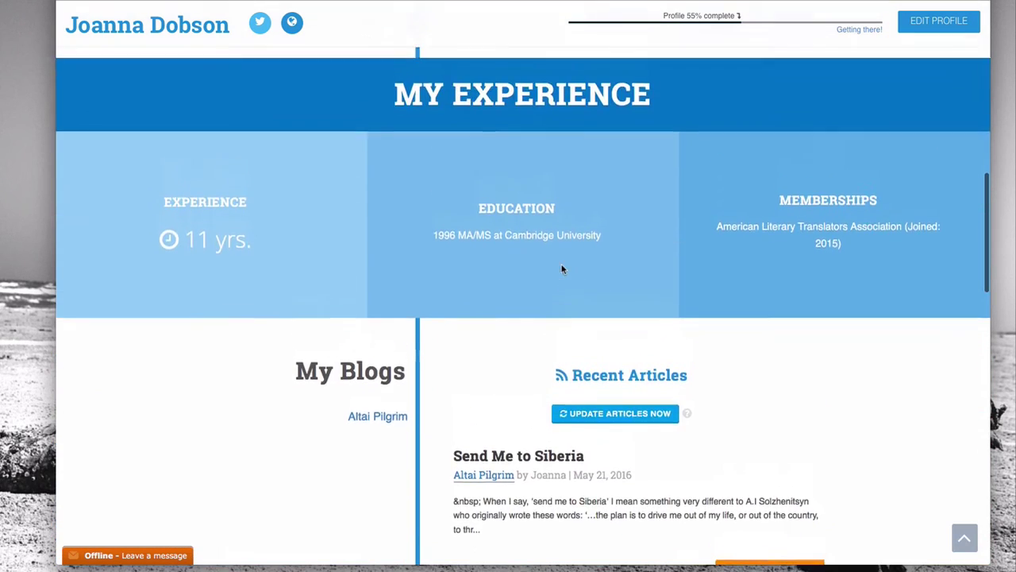
scroll(562, 269, "up", 3)
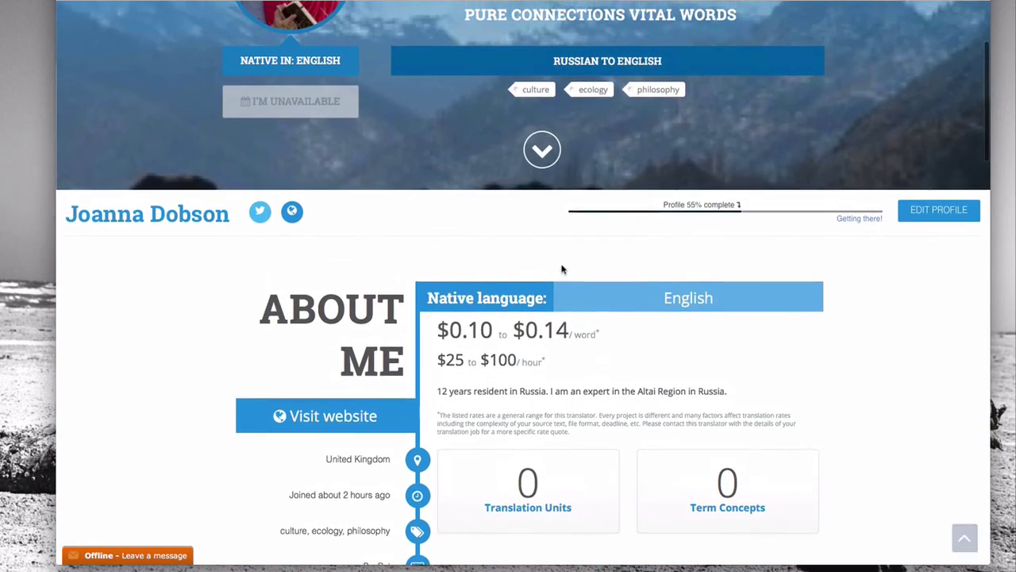
scroll(561, 269, "up", 3)
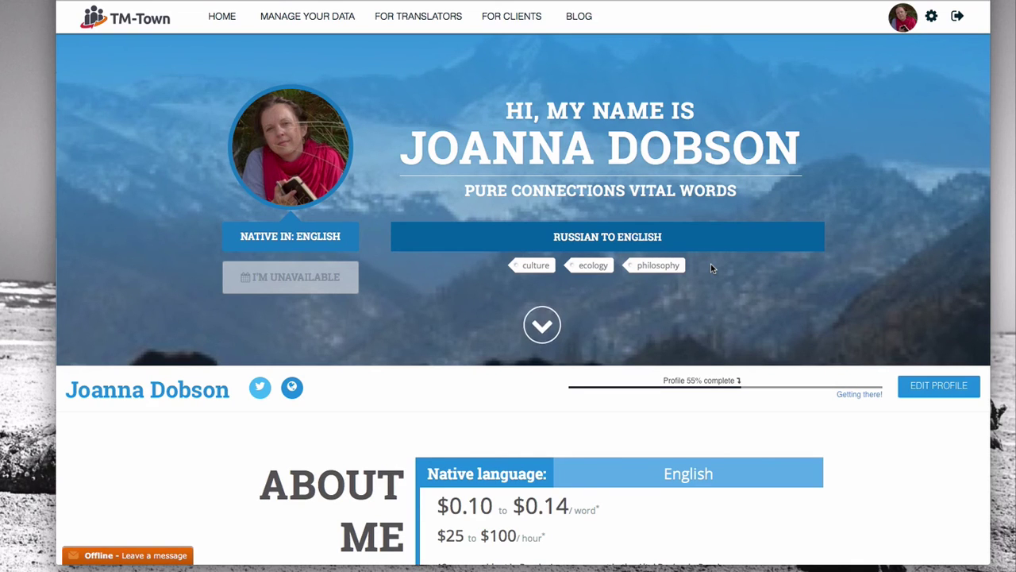
scroll(711, 268, "down", 1)
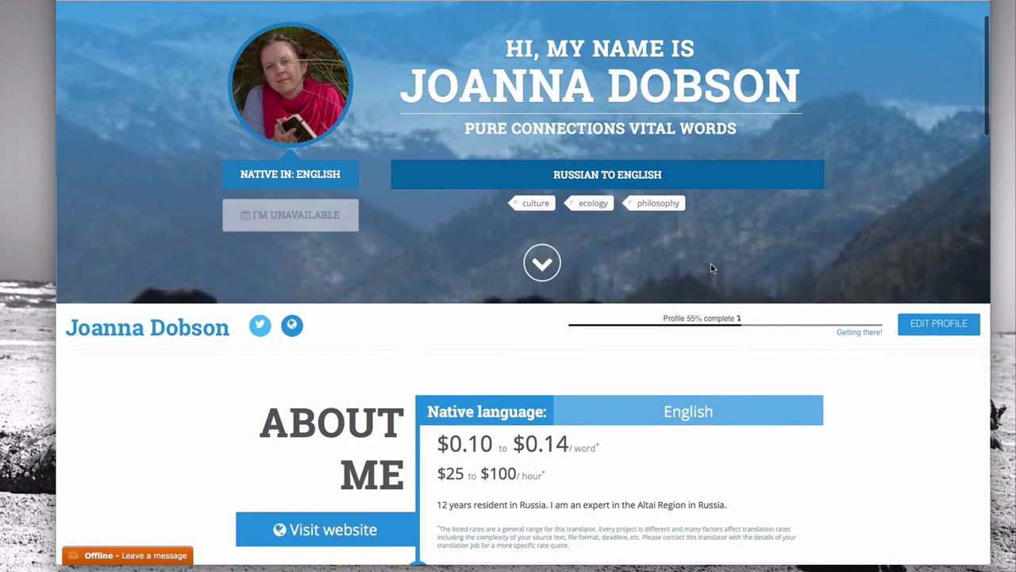
scroll(711, 268, "down", 2)
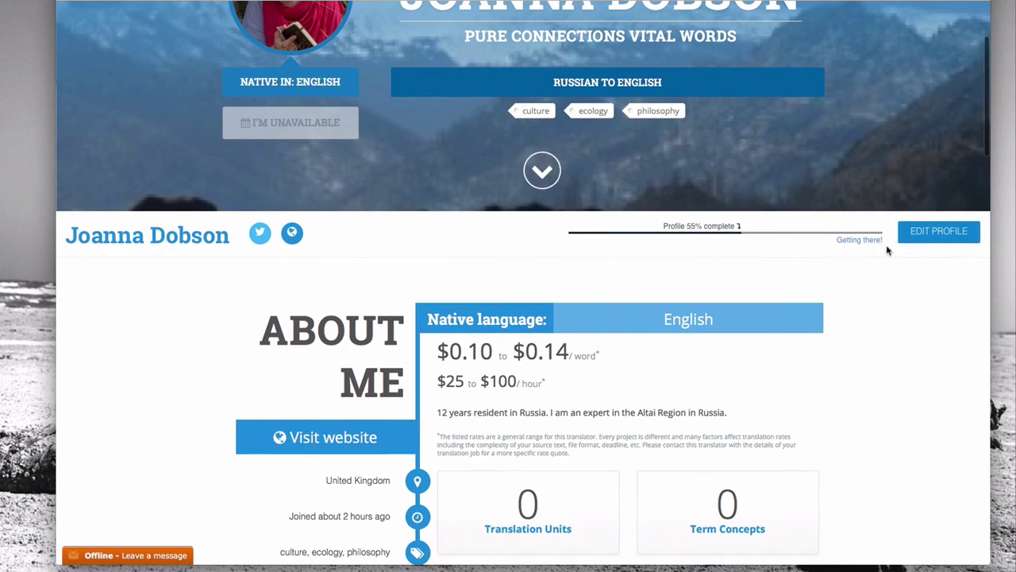
scroll(692, 238, "down", 1)
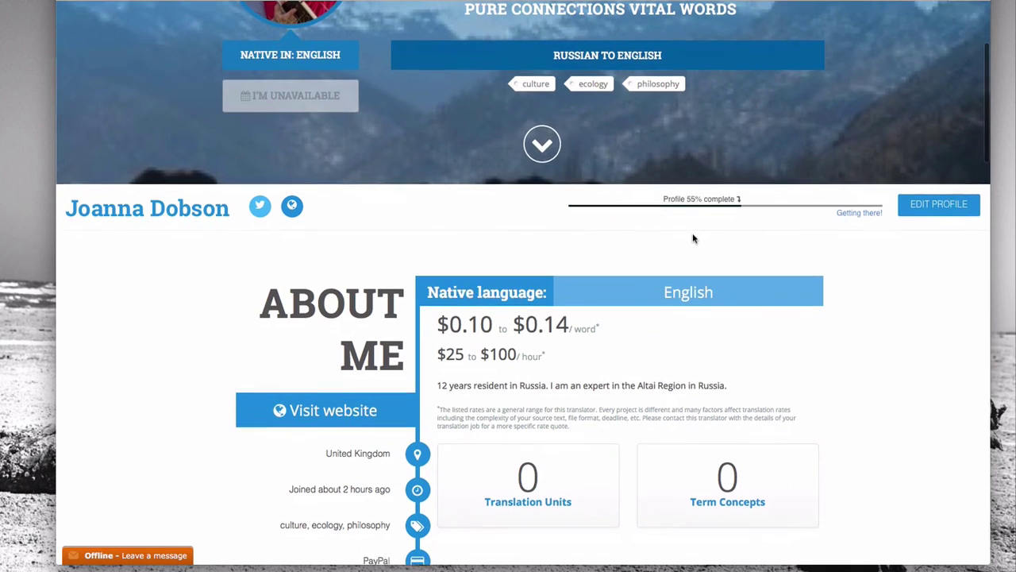
scroll(652, 206, "down", 5)
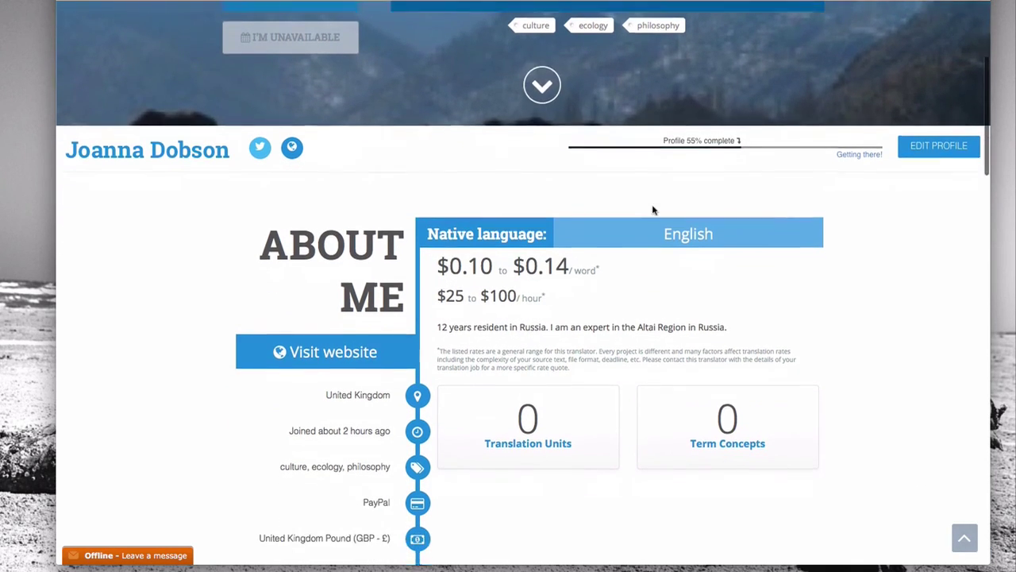
scroll(652, 208, "down", 6)
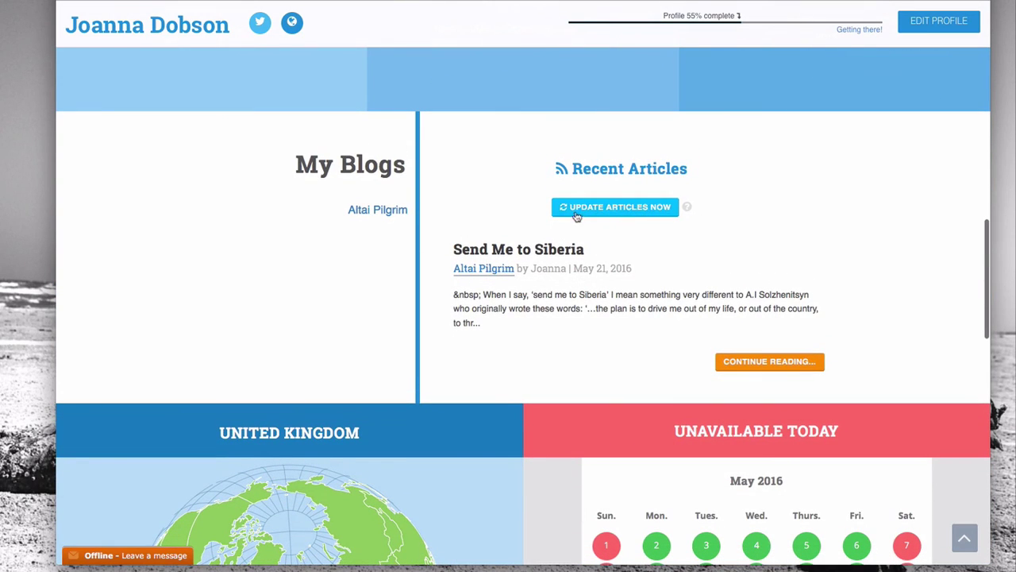
left_click(634, 217)
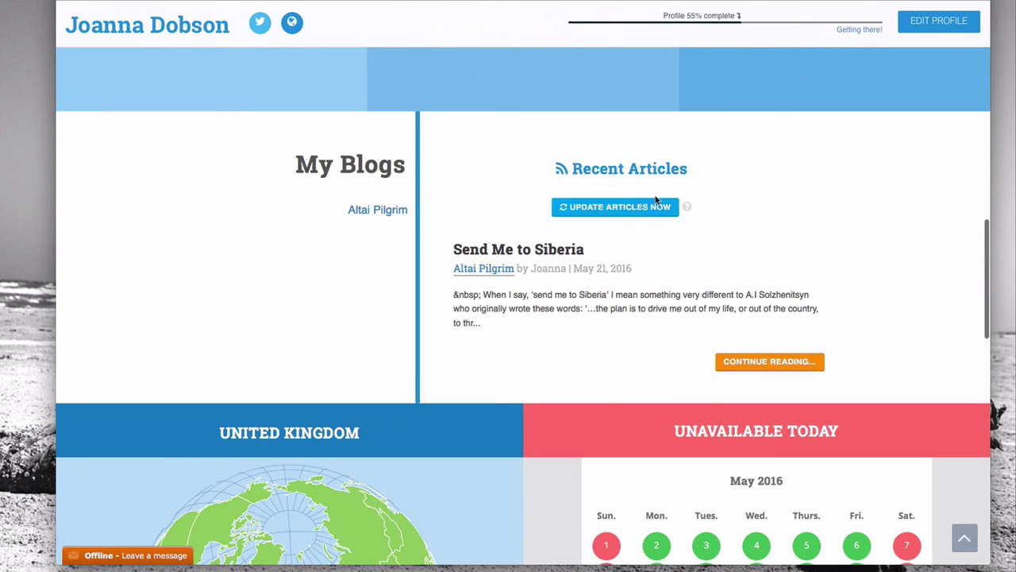
scroll(633, 217, "down", 3)
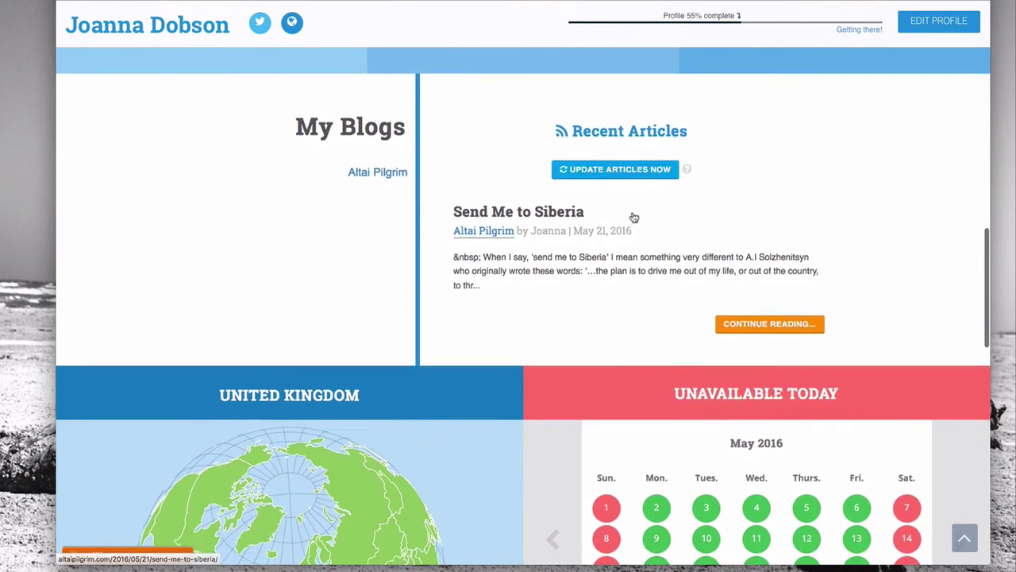
scroll(629, 216, "down", 8)
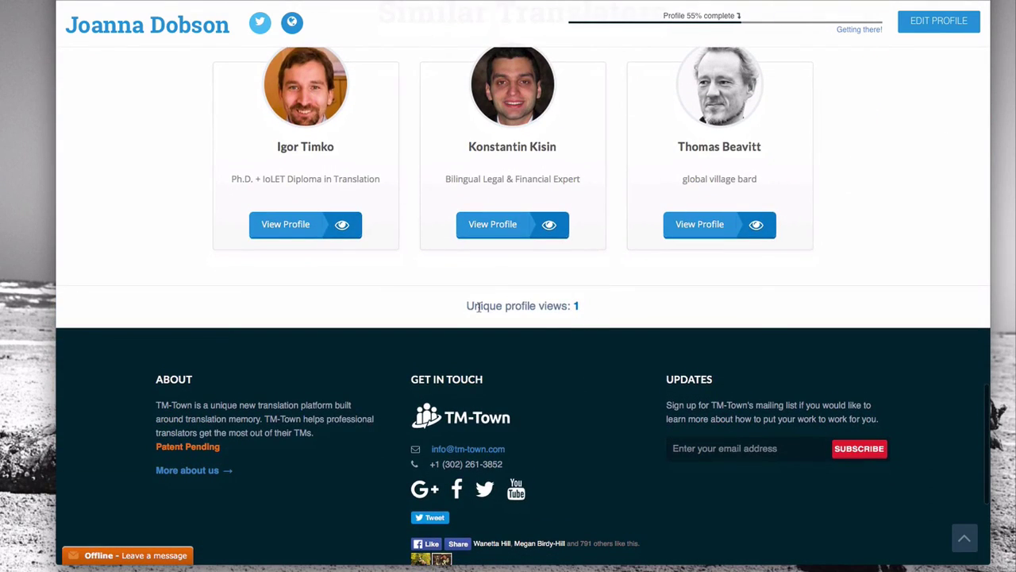
left_click_drag(478, 307, 588, 315)
left_click(578, 312)
scroll(866, 260, "up", 3)
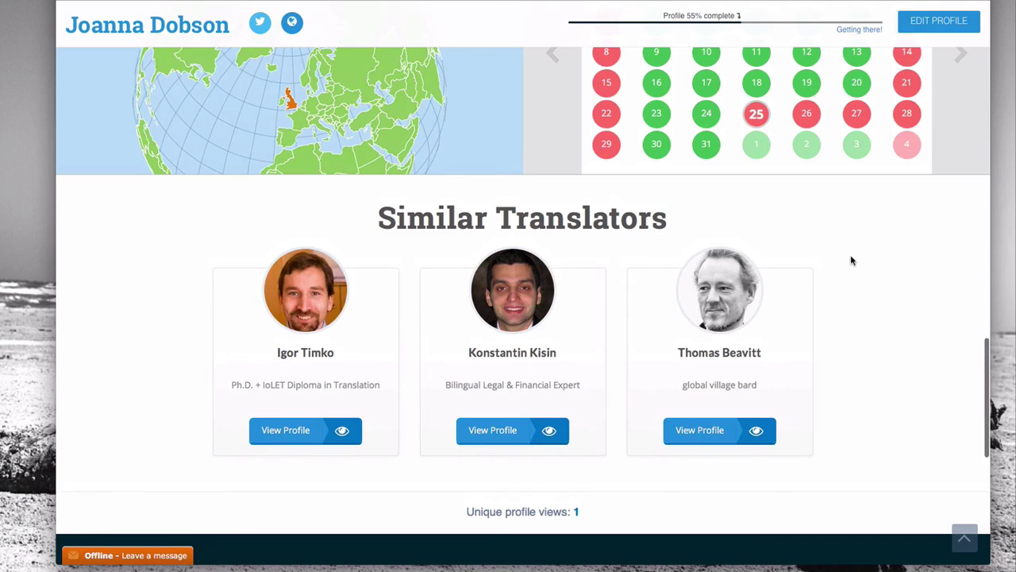
scroll(850, 261, "up", 10)
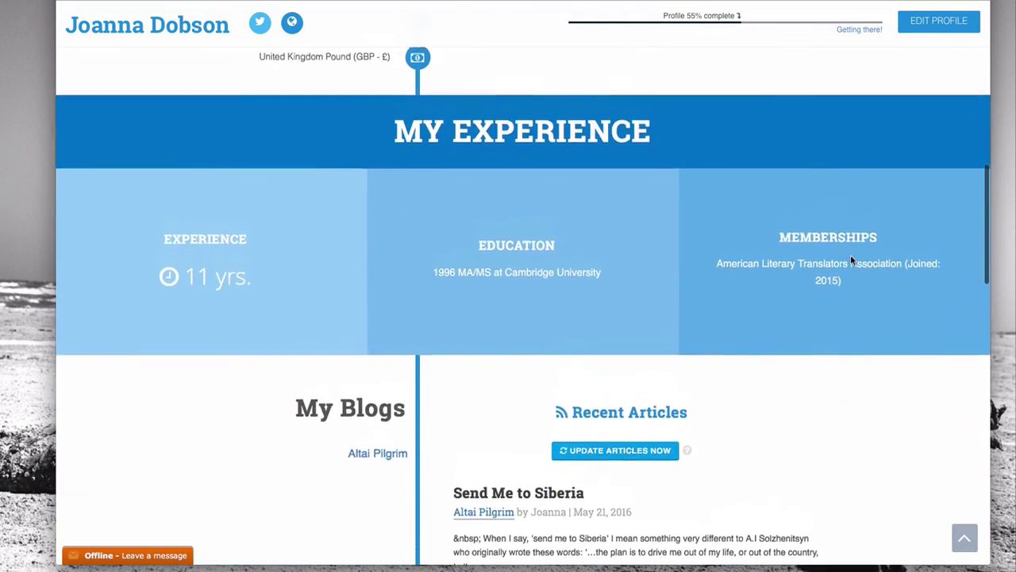
scroll(851, 256, "up", 5)
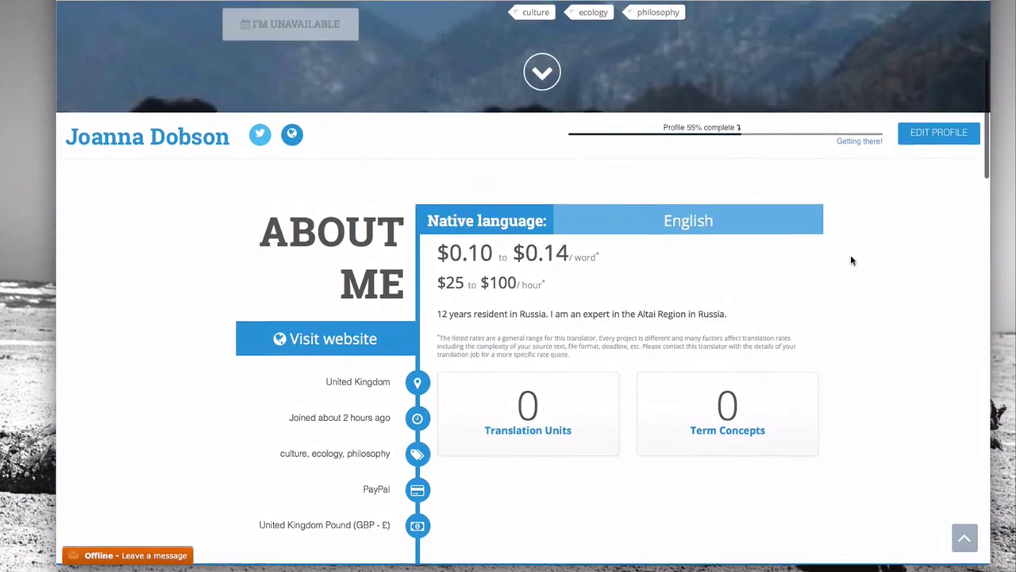
scroll(852, 260, "down", 2)
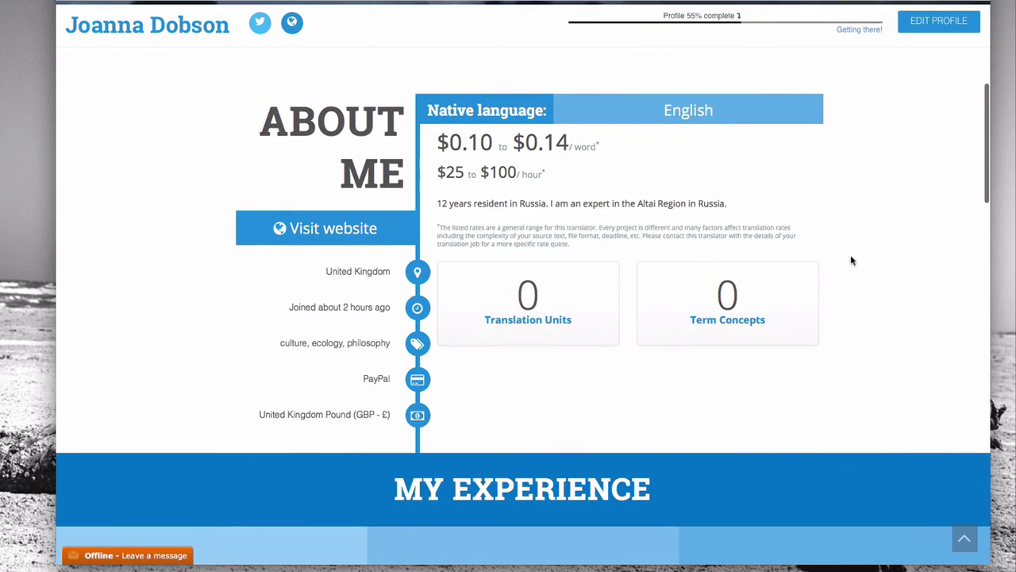
scroll(851, 260, "down", 1)
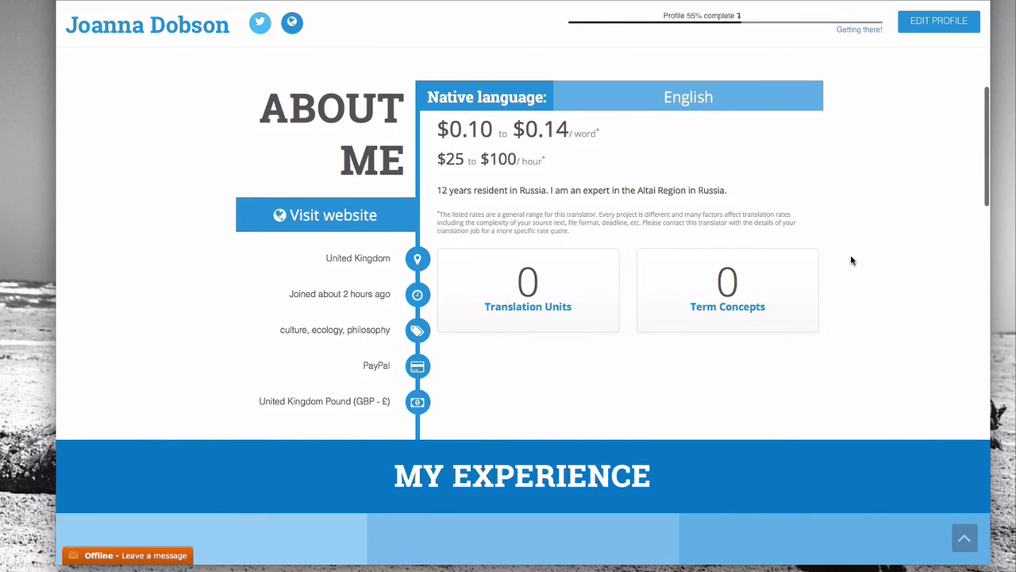